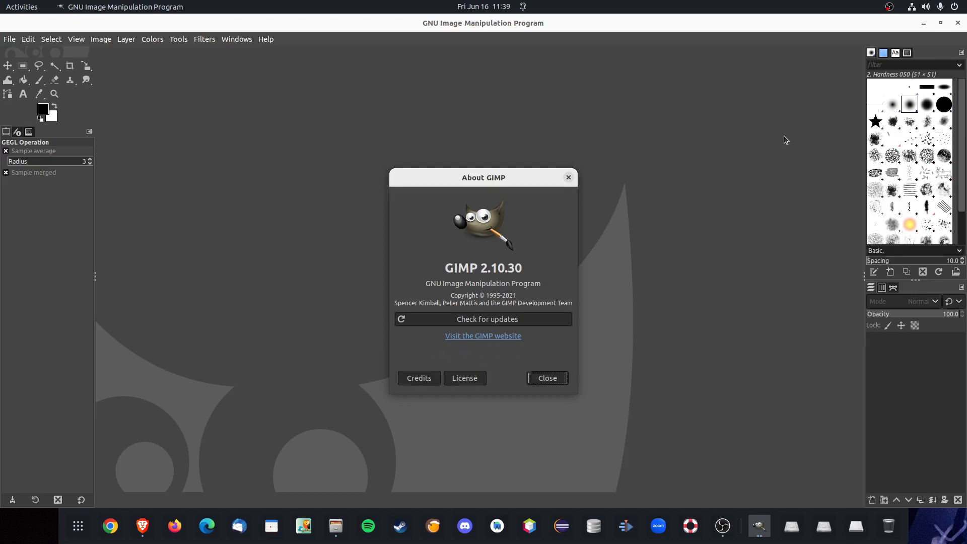
# - Close the version information and look over the PlayingAround picture folder and the YouTube reference tutorial in Brave before returning to GIMP
pyautogui.click(549, 379)
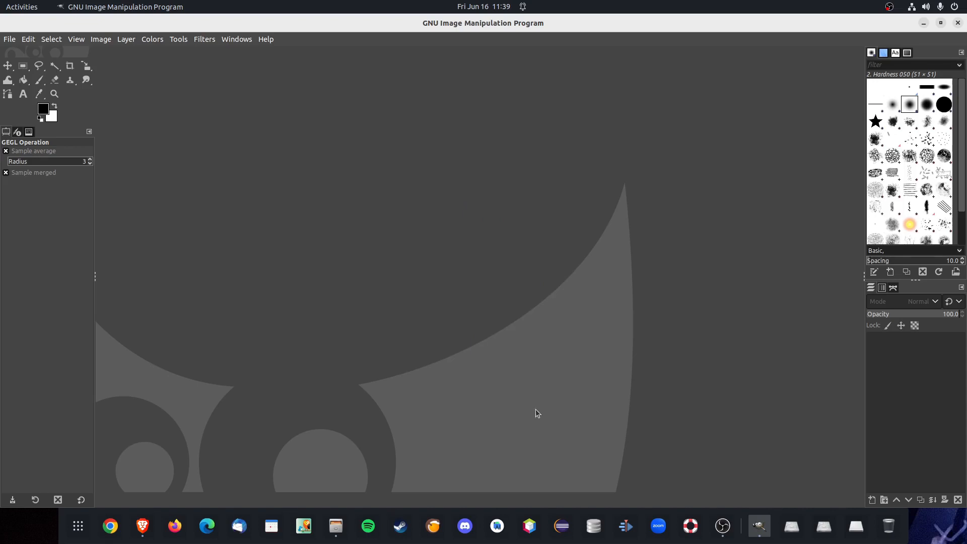
pyautogui.click(336, 527)
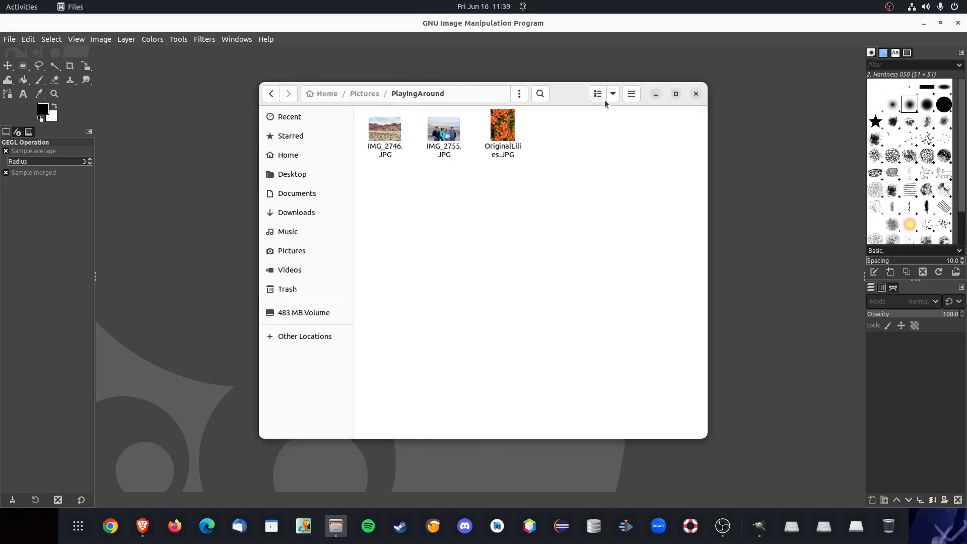
pyautogui.click(656, 95)
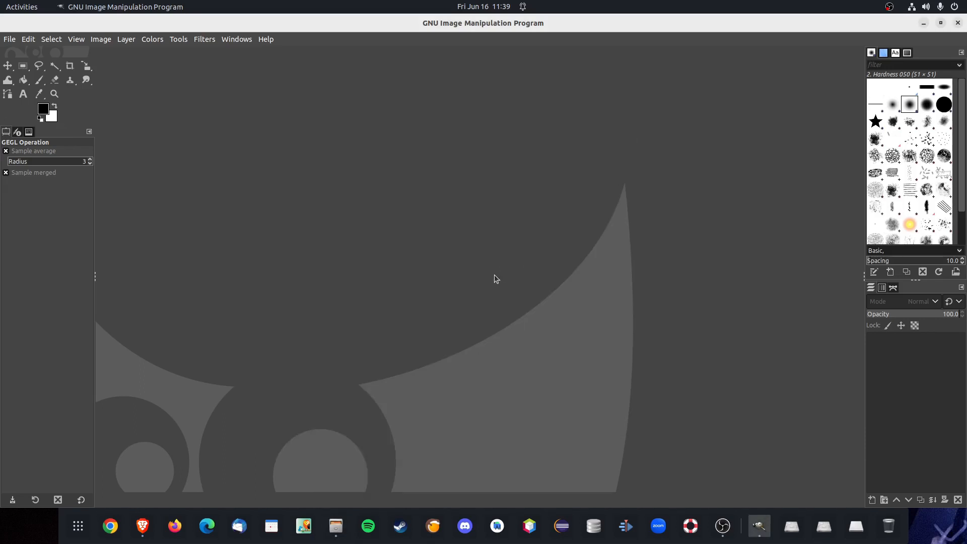
pyautogui.click(143, 526)
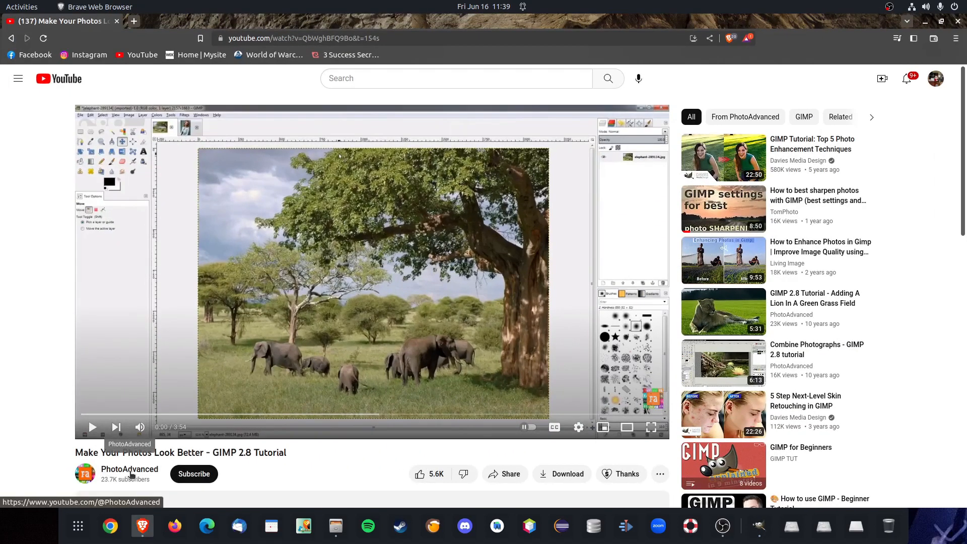
pyautogui.click(924, 24)
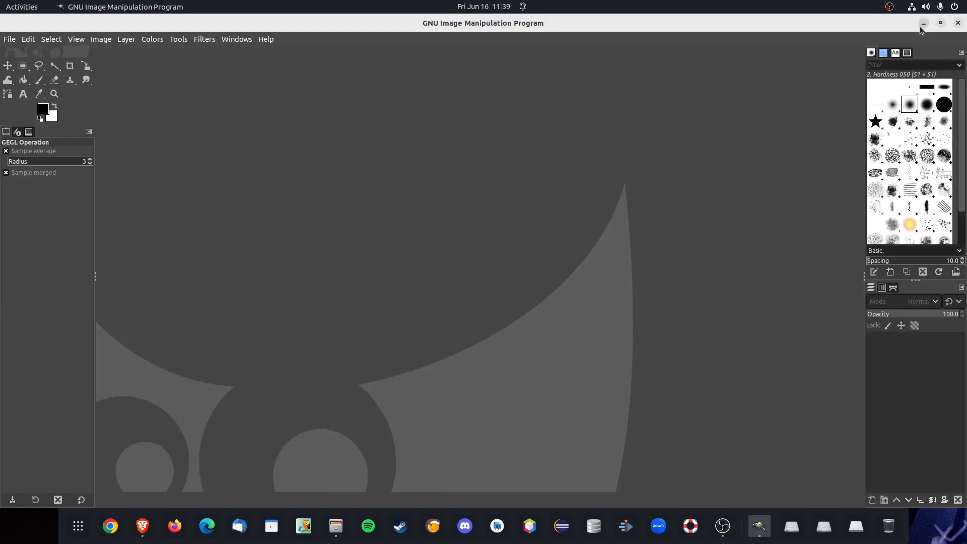
# - Open OriginalLilies.JPG, rotating it according to its Exif orientation and converting it to the built-in sRGB color profile
pyautogui.click(10, 40)
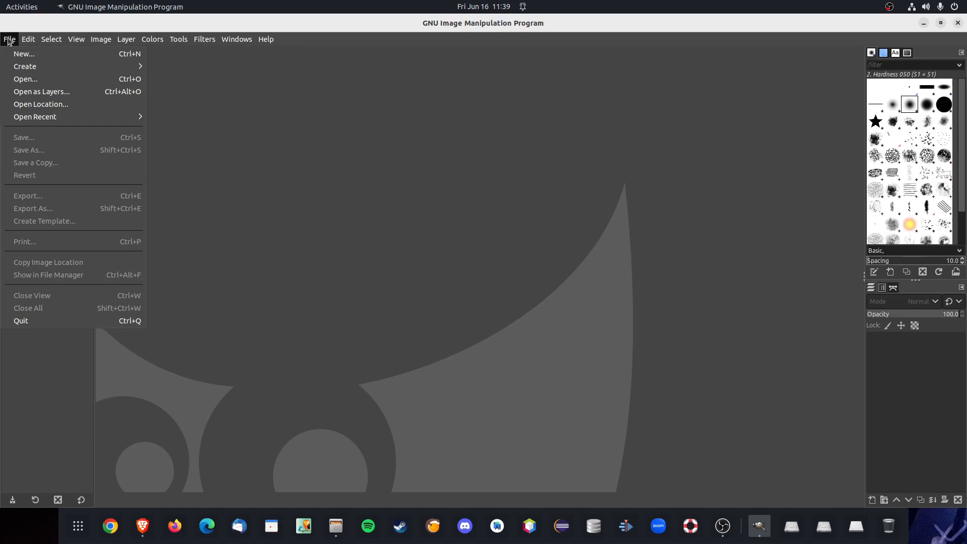
pyautogui.click(22, 79)
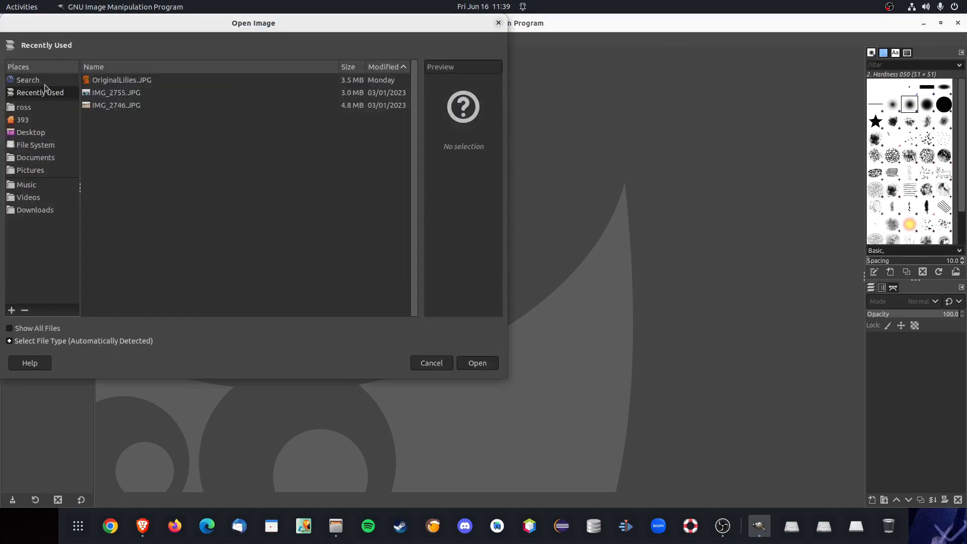
pyautogui.click(128, 83)
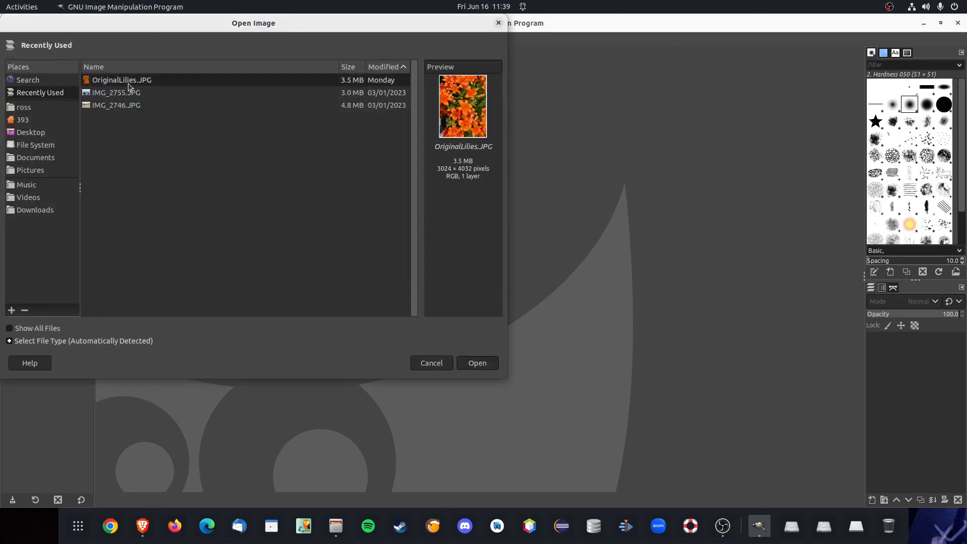
pyautogui.click(483, 366)
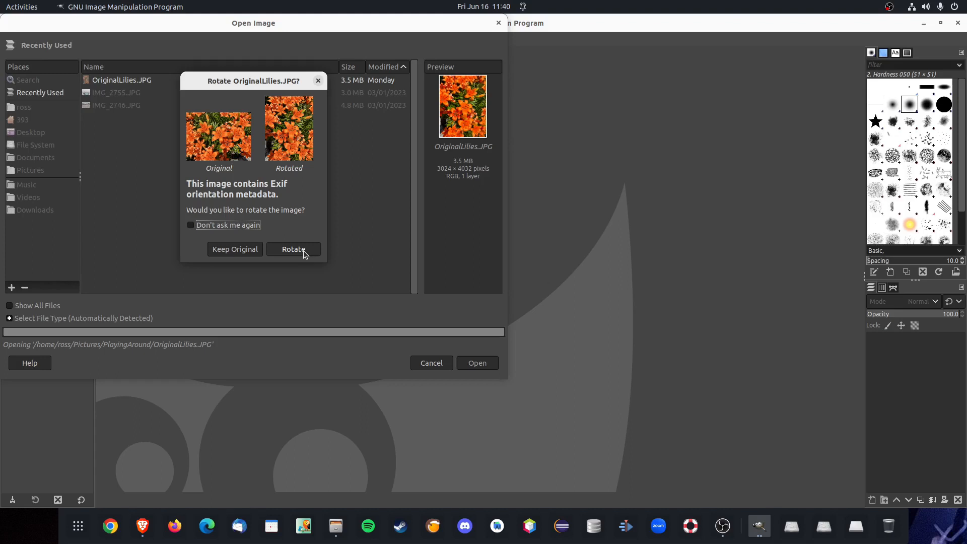
pyautogui.click(304, 251)
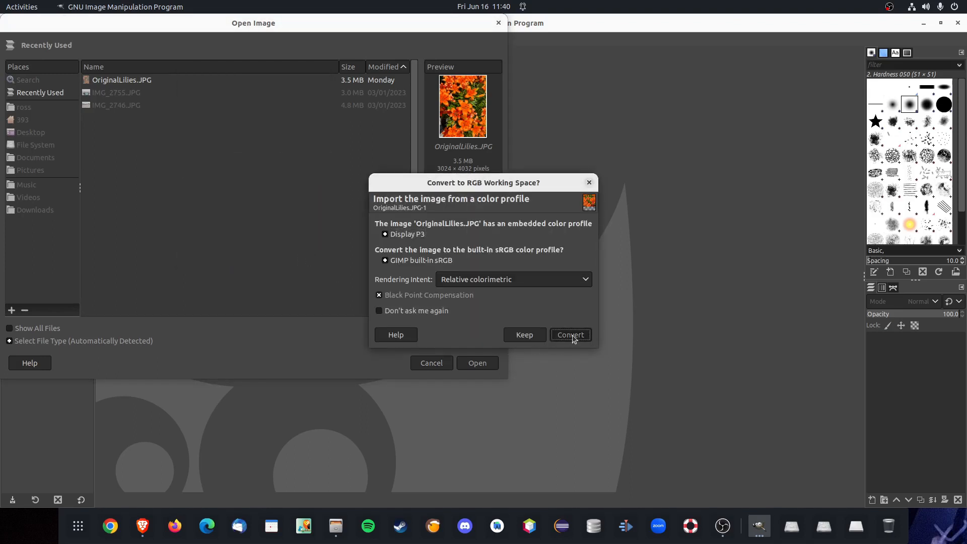
pyautogui.click(572, 336)
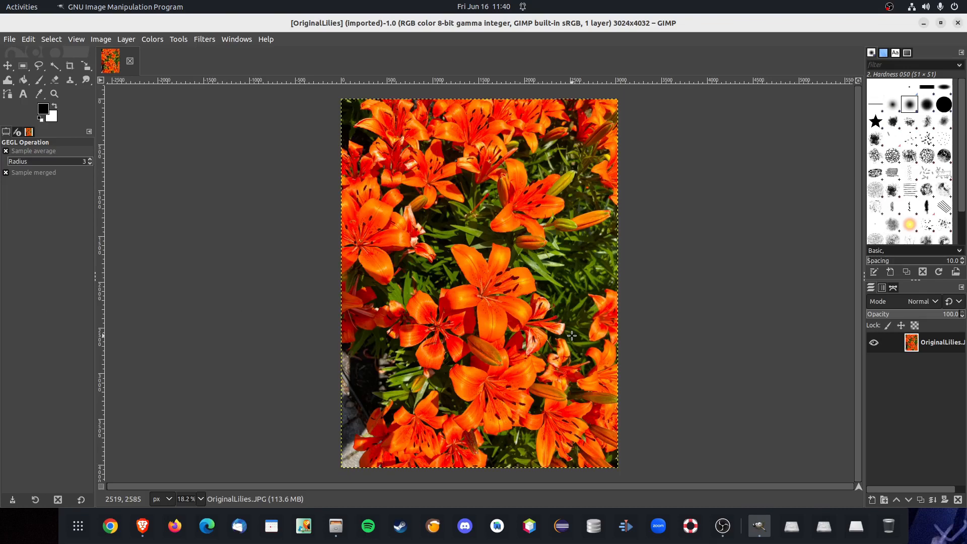
# - Duplicate the lilies layer twice and desaturate the topmost copy using the Luminance mode
pyautogui.click(921, 500)
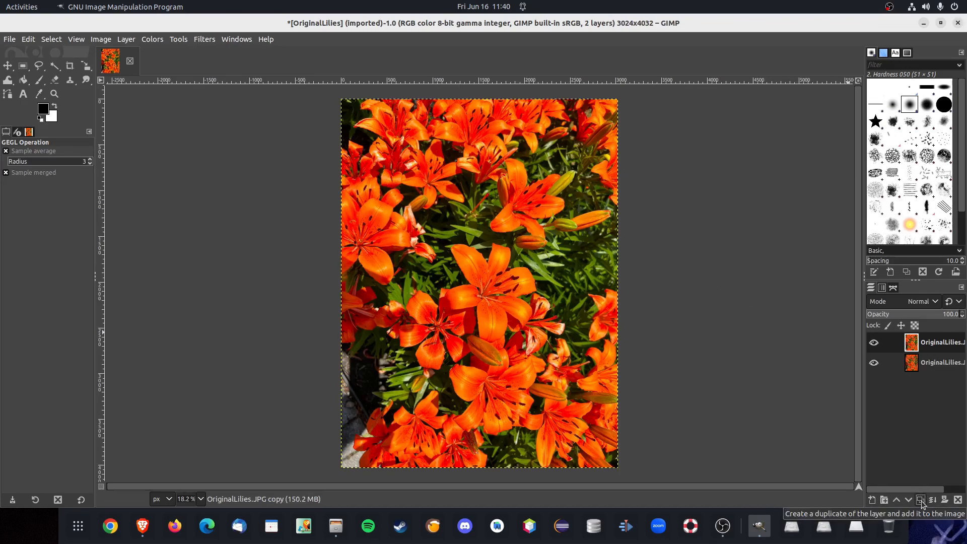
pyautogui.click(922, 501)
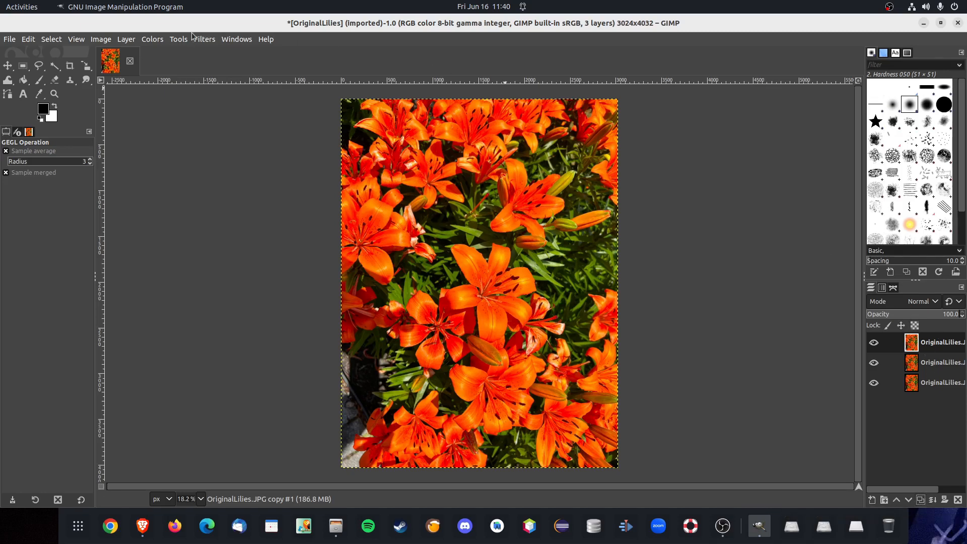
pyautogui.click(160, 41)
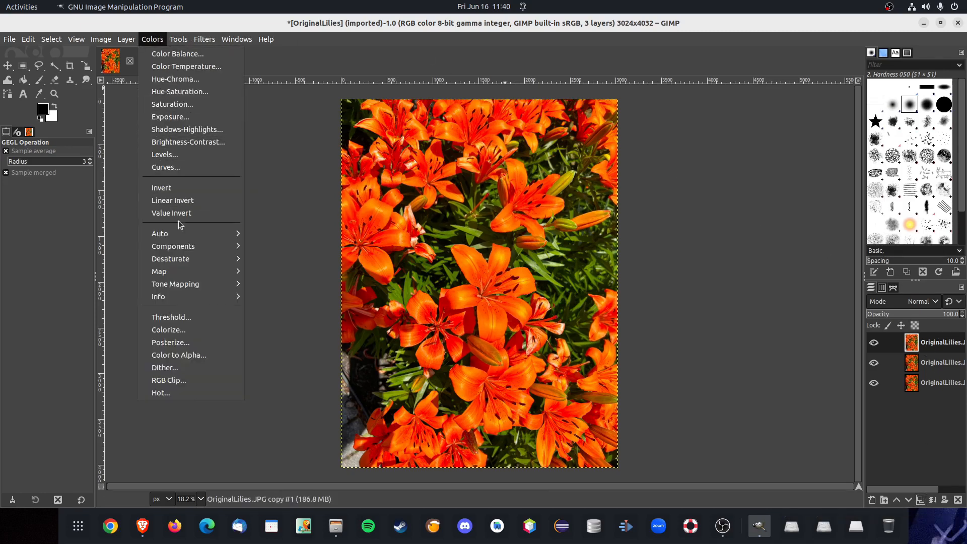
pyautogui.moveTo(202, 259)
pyautogui.click(286, 271)
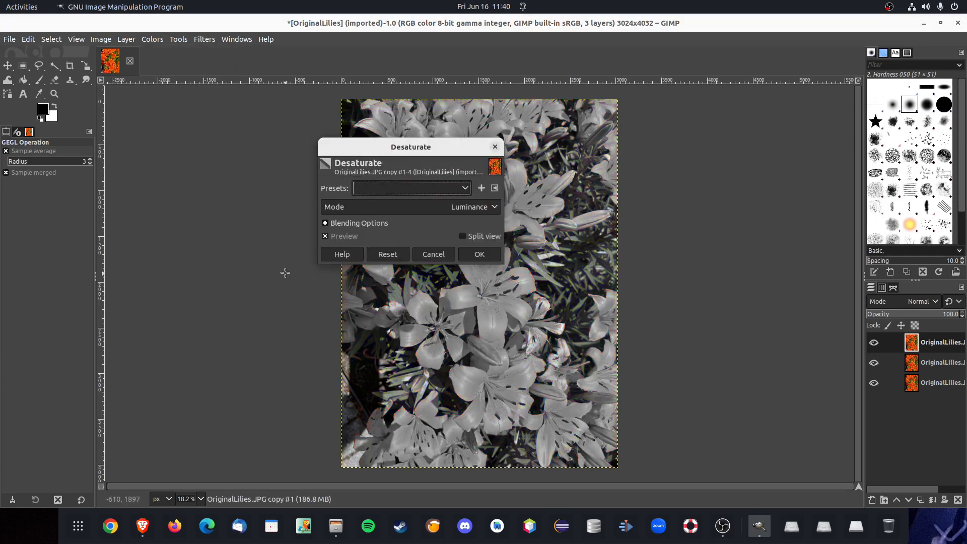
pyautogui.click(481, 255)
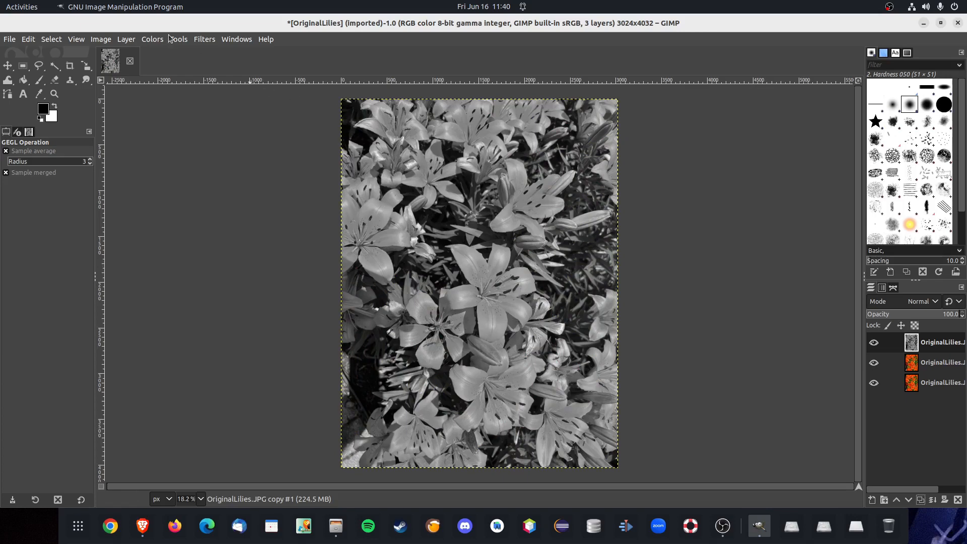
# - Invert the desaturated top layer and apply a Gaussian Blur of about 26.95 in both X and Y
pyautogui.click(151, 41)
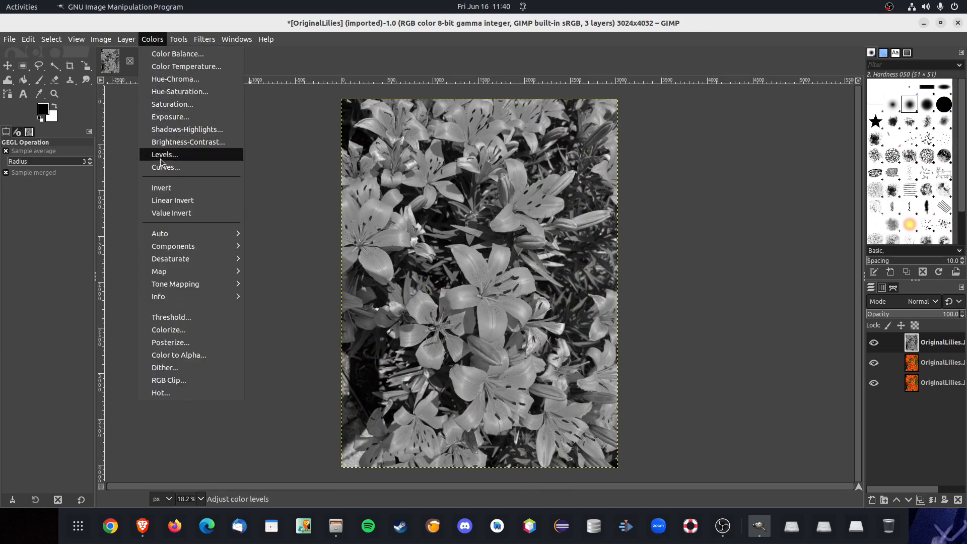
pyautogui.click(162, 188)
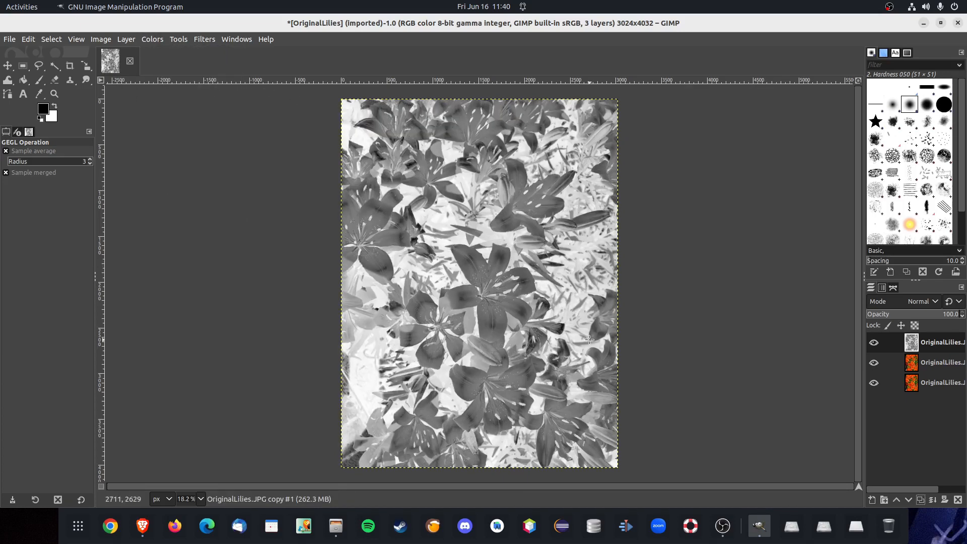
pyautogui.click(205, 39)
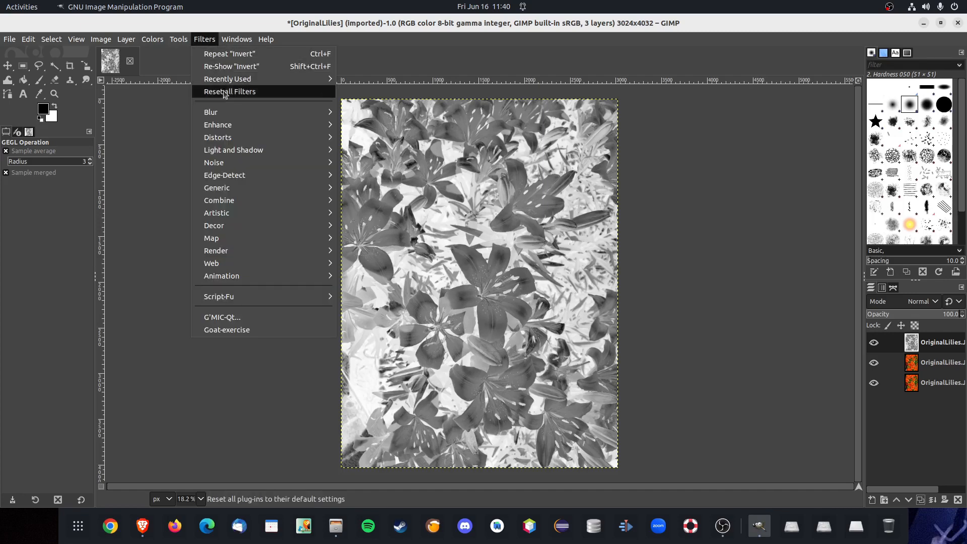
pyautogui.moveTo(262, 112)
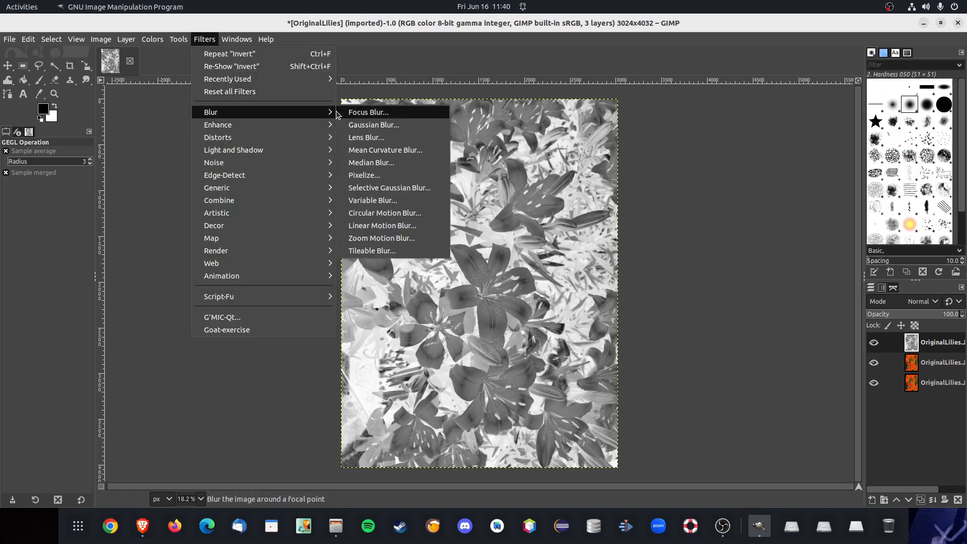
pyautogui.click(405, 129)
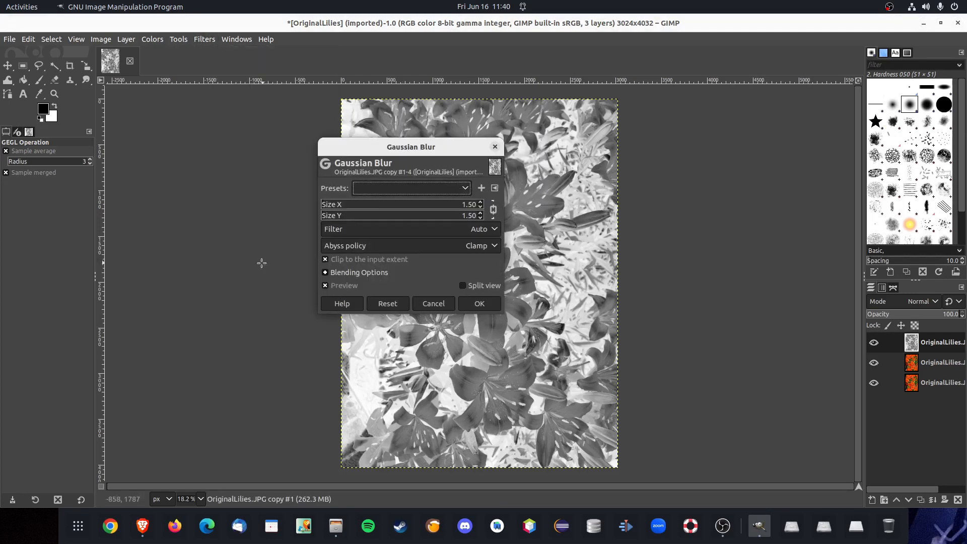
pyautogui.click(325, 205)
pyautogui.moveTo(325, 206); pyautogui.dragTo(363, 206)
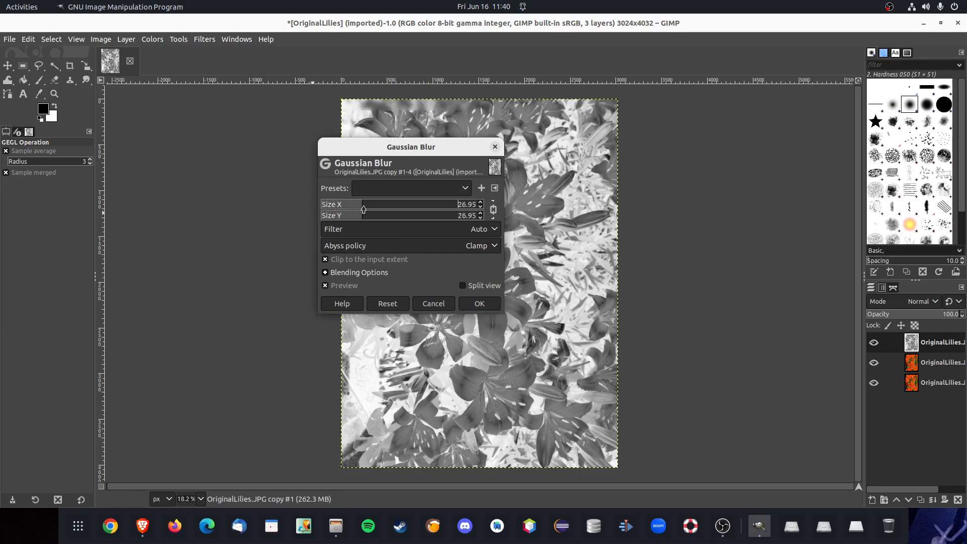
pyautogui.click(480, 305)
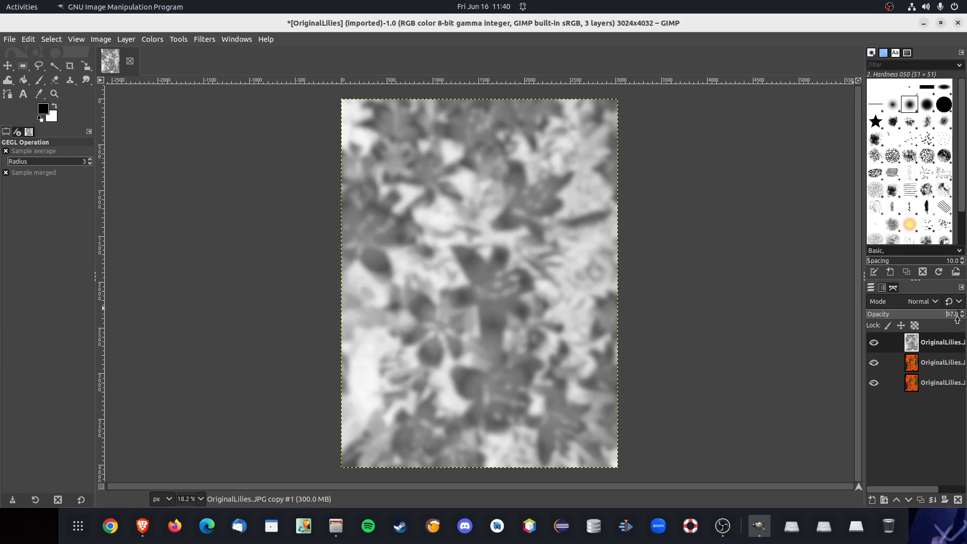
# - Lower the blurred top layer's opacity to about 35.7 and merge it down onto the color copy below
pyautogui.moveTo(950, 314); pyautogui.dragTo(901, 323)
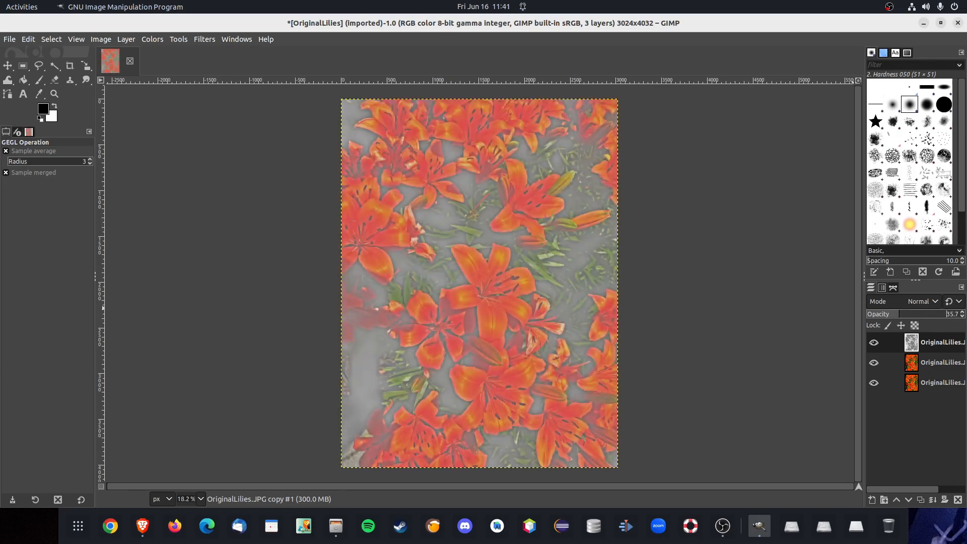
pyautogui.rightClick(897, 349)
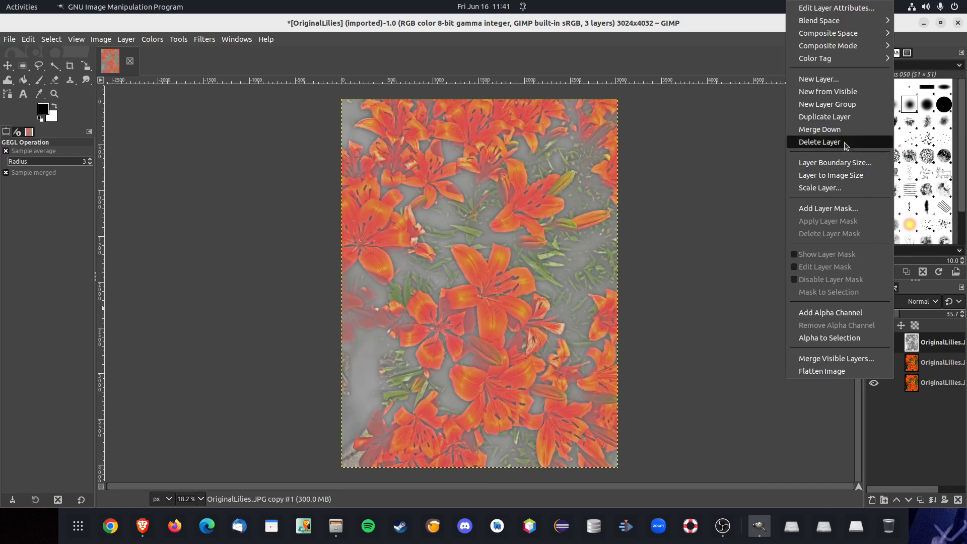
pyautogui.click(827, 130)
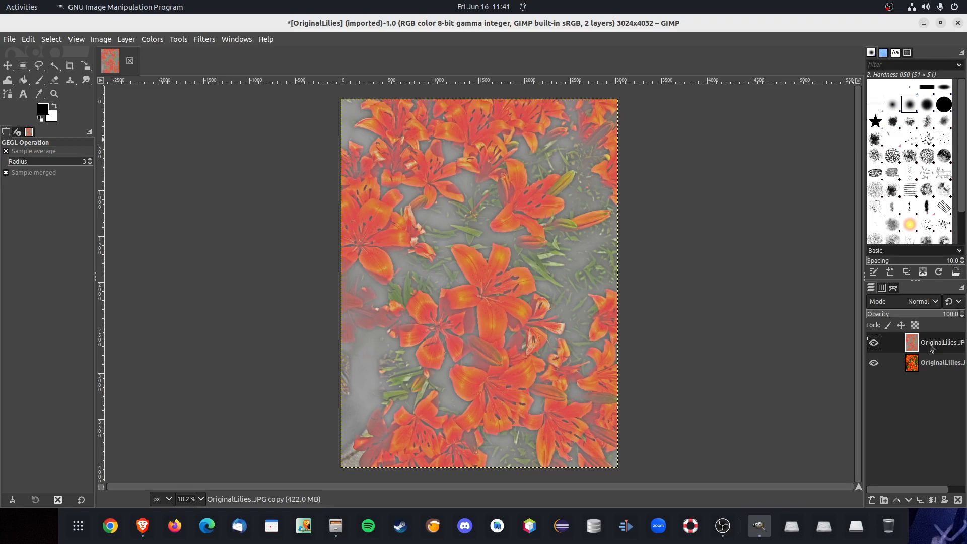
# - Set the merged top layer's blending mode to Grain merge
pyautogui.click(936, 304)
pyautogui.click(926, 302)
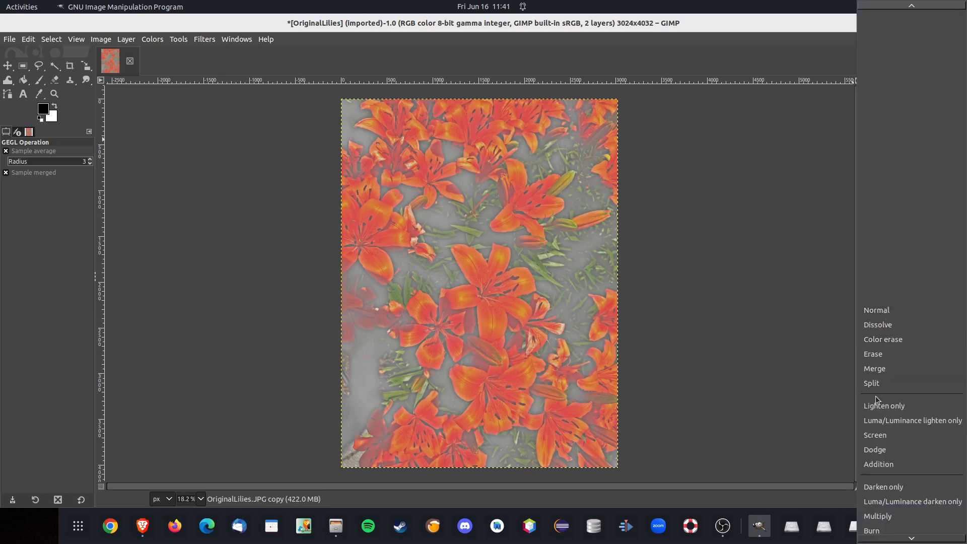
pyautogui.scroll(-3, 907, 398)
pyautogui.scroll(-8, 920, 404)
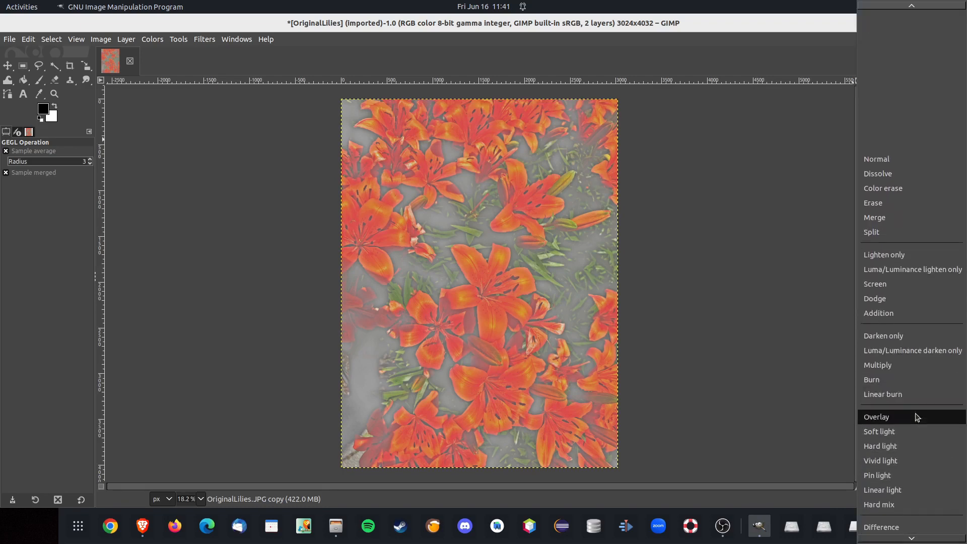
pyautogui.scroll(-3, 916, 422)
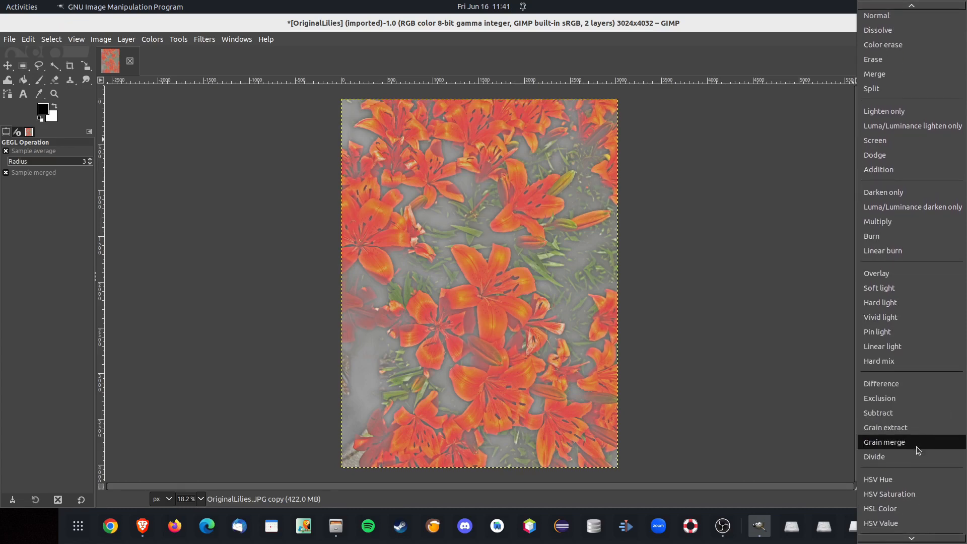
pyautogui.click(918, 446)
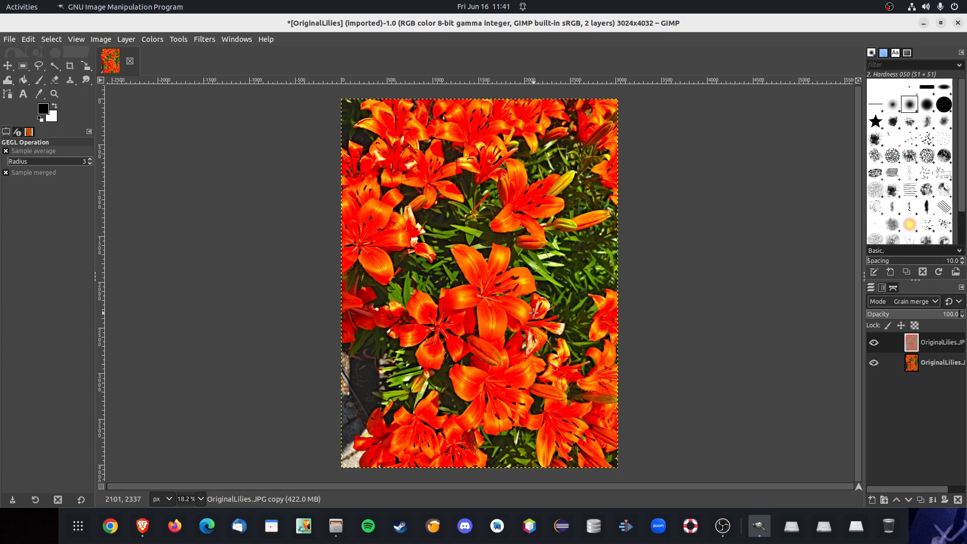
# - Export the edited picture as GimpLilies.JPG in the PlayingAround folder, keeping the offered JPEG options
pyautogui.click(10, 39)
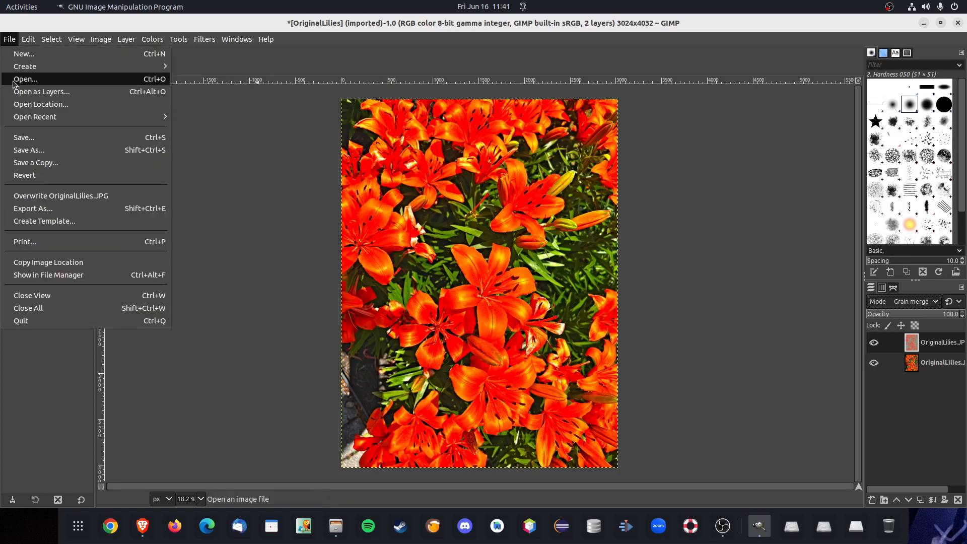
pyautogui.click(33, 208)
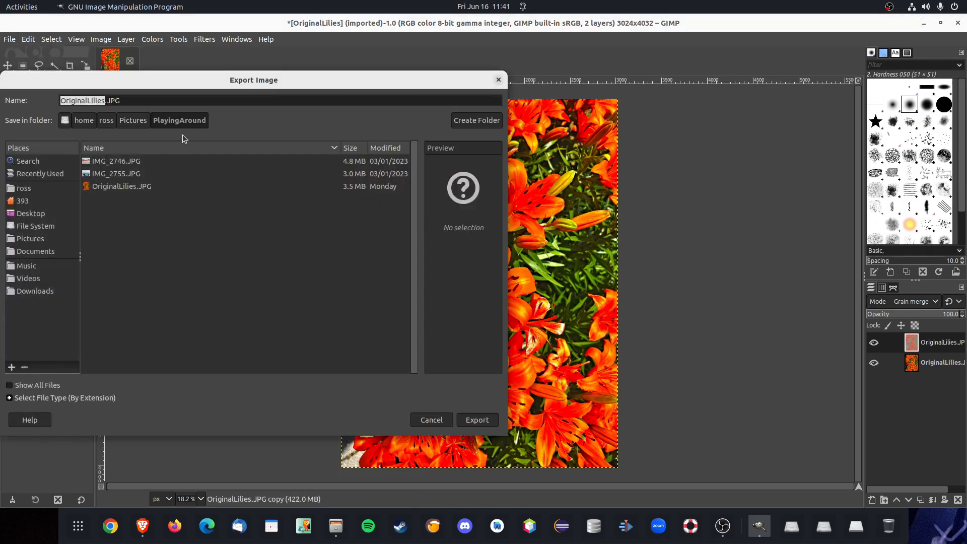
pyautogui.write('Gijmp')
pyautogui.press('BackSpace')
pyautogui.press('BackSpace')
pyautogui.press('BackSpace')
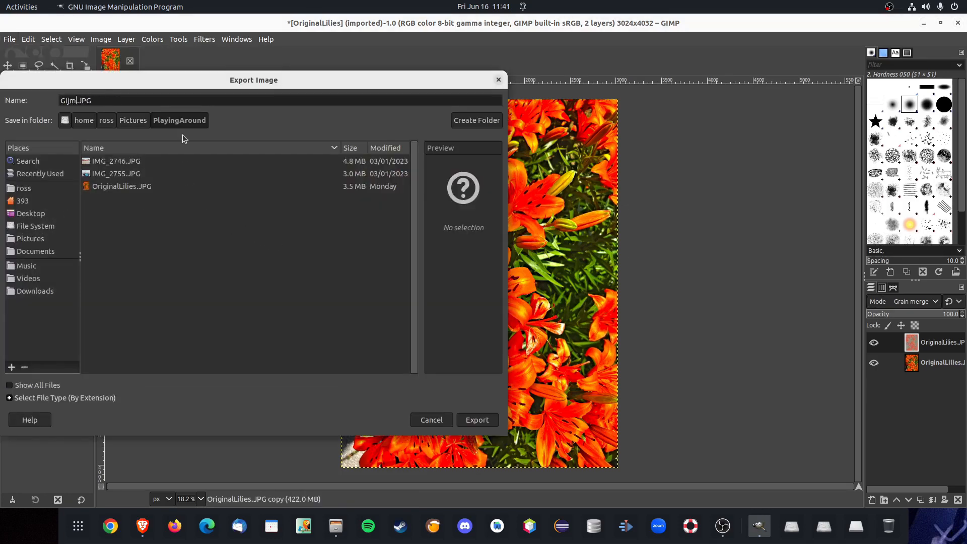
pyautogui.write('mpLilies')
pyautogui.press('Return')
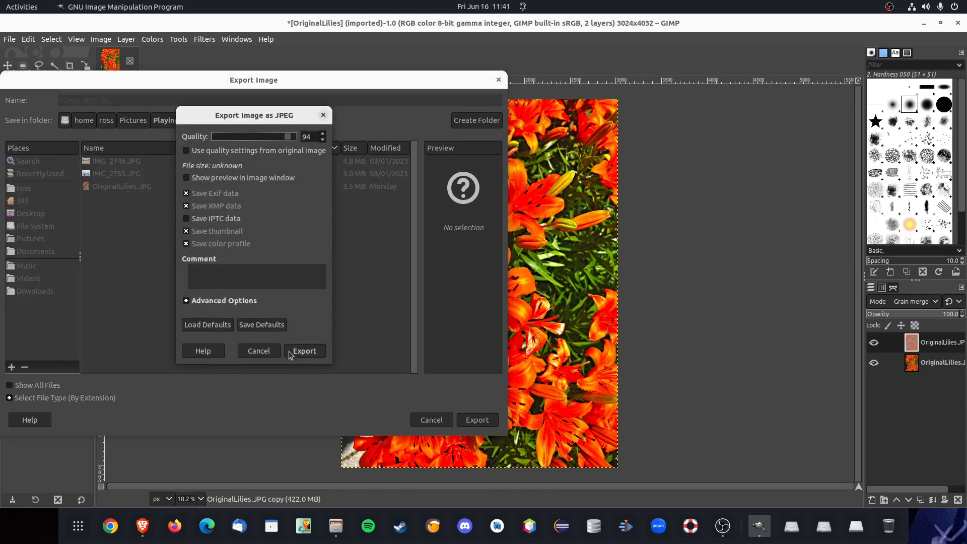
pyautogui.click(305, 351)
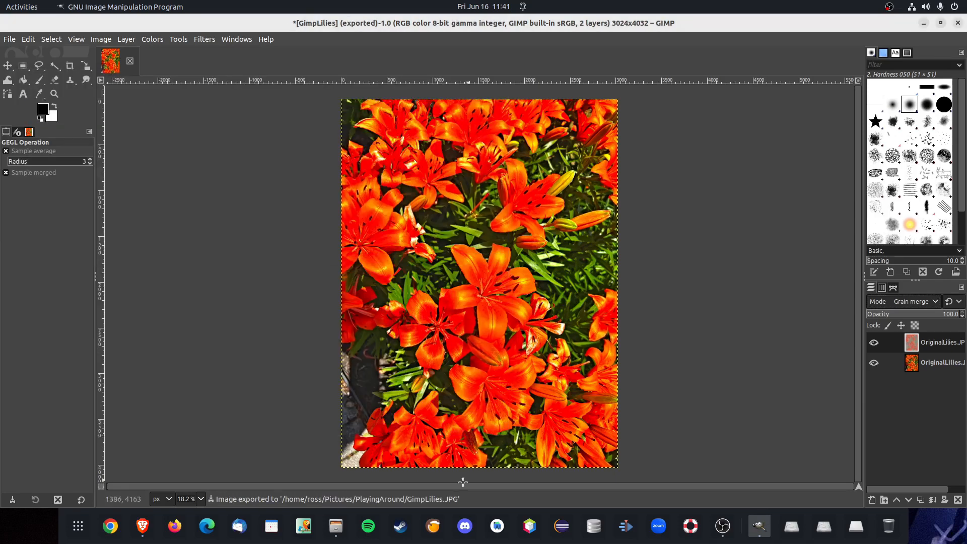
# - Switch to the Files app, open OriginalLilies.JPG in Image Viewer and move its window aside for comparison
pyautogui.click(336, 526)
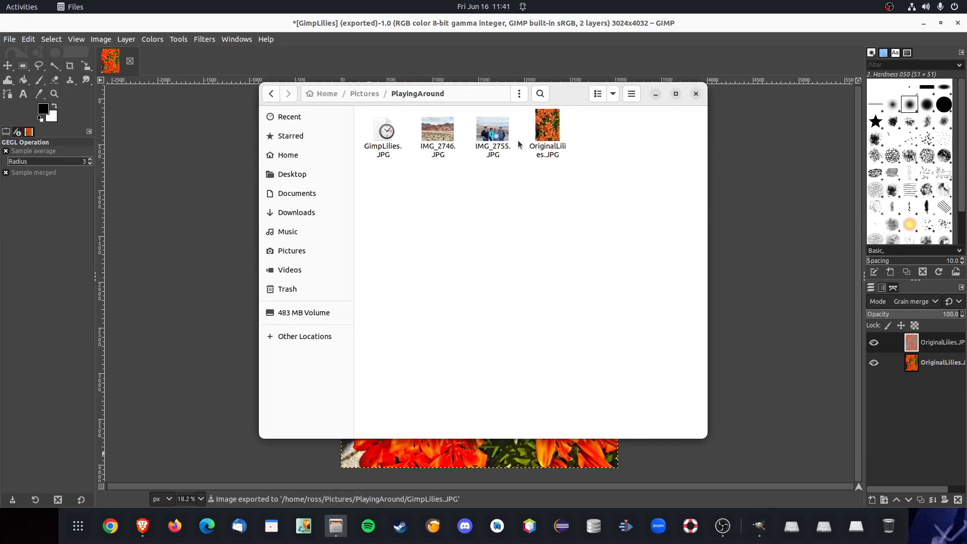
pyautogui.rightClick(556, 127)
pyautogui.click(590, 134)
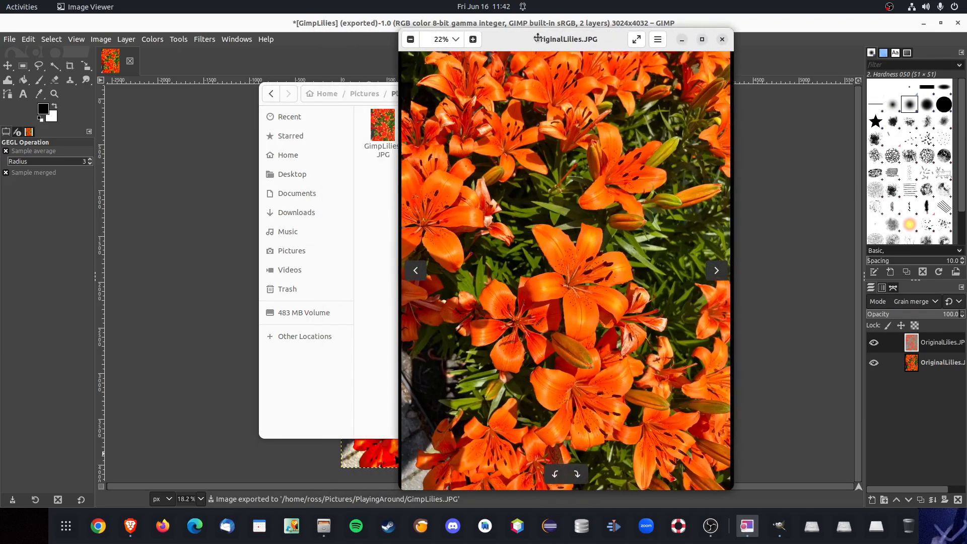
pyautogui.moveTo(453, 38); pyautogui.dragTo(664, 37)
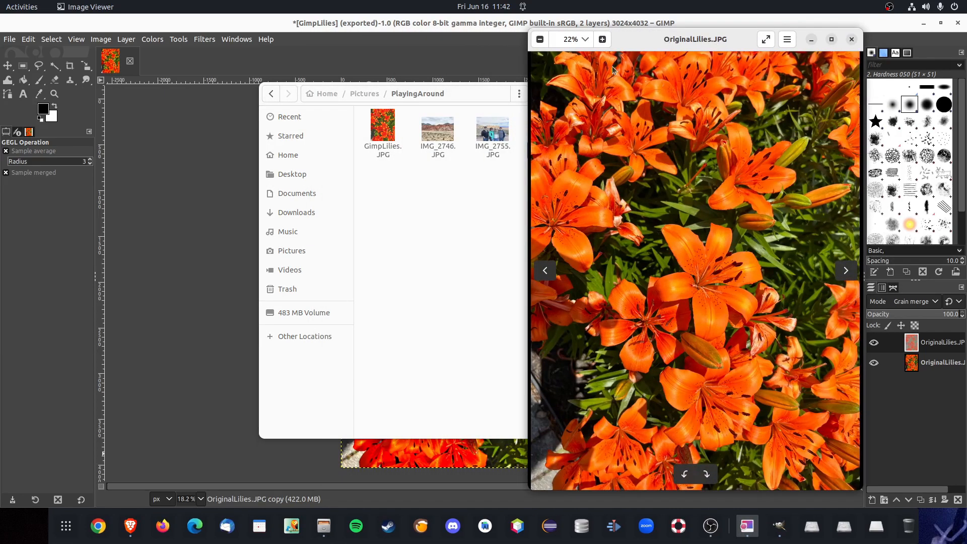
# - Open GimpLilies.JPG beside the original, compare the two pictures with the file manager hidden, and close both viewers
pyautogui.rightClick(384, 122)
pyautogui.click(394, 127)
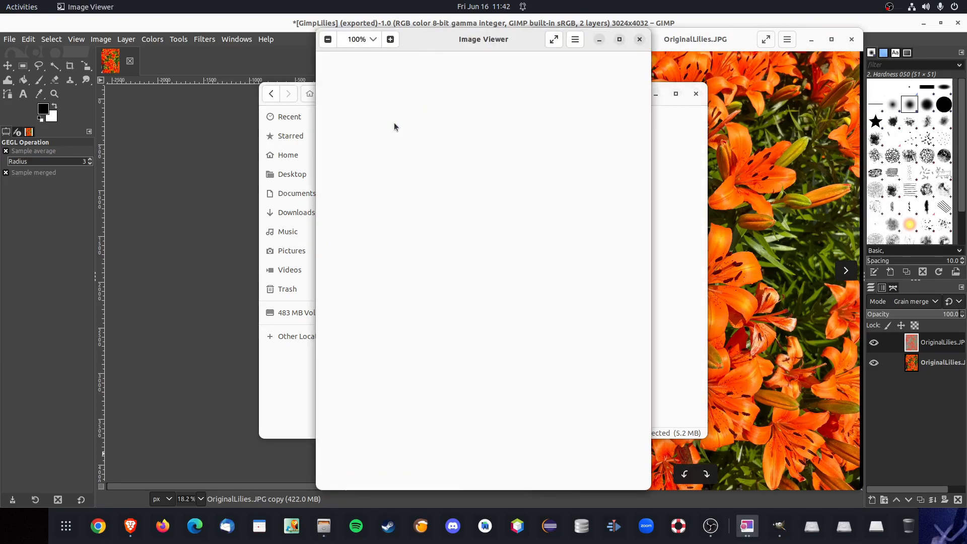
pyautogui.moveTo(474, 35); pyautogui.dragTo(462, 38)
pyautogui.moveTo(363, 37); pyautogui.dragTo(347, 34)
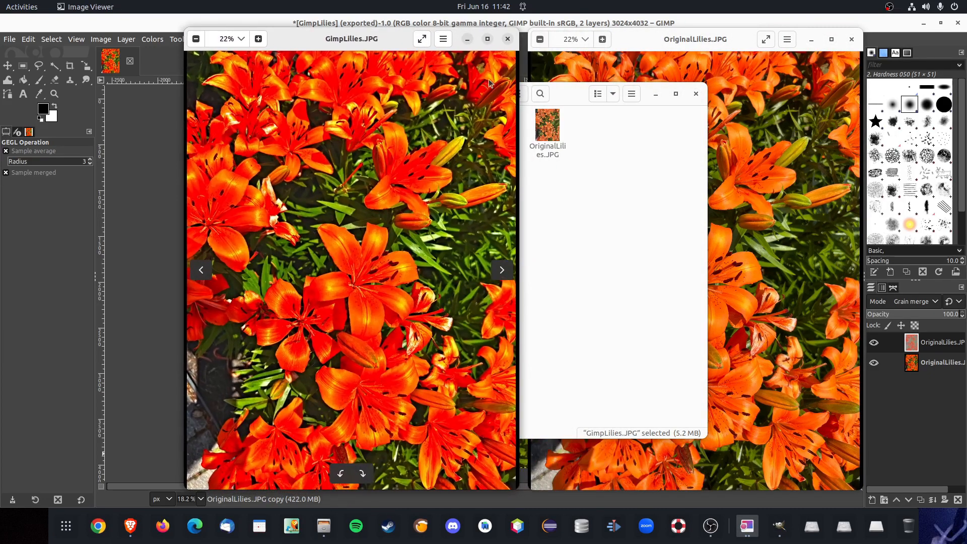
pyautogui.click(653, 95)
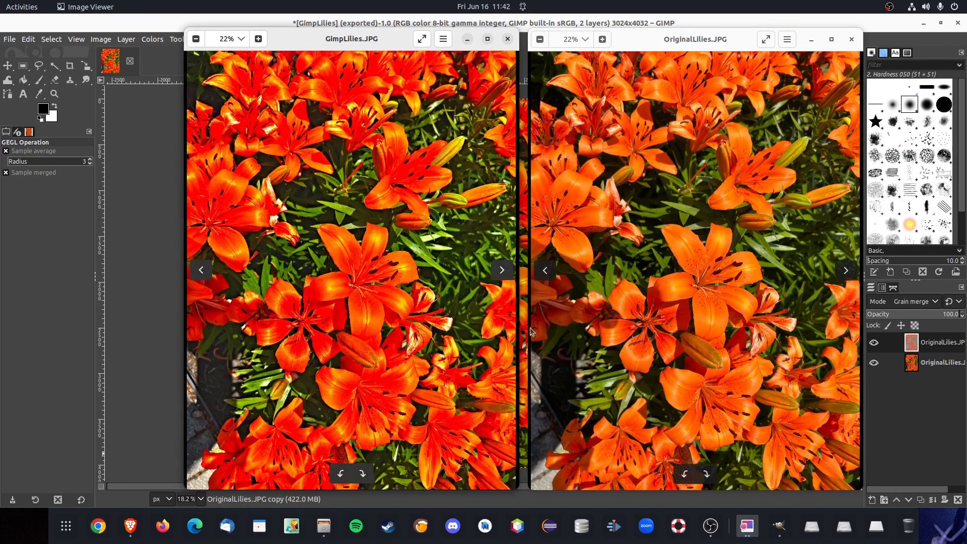
pyautogui.moveTo(313, 41)
pyautogui.mouseDown()
pyautogui.moveTo(283, 40)
pyautogui.moveTo(323, 37)
pyautogui.mouseUp()
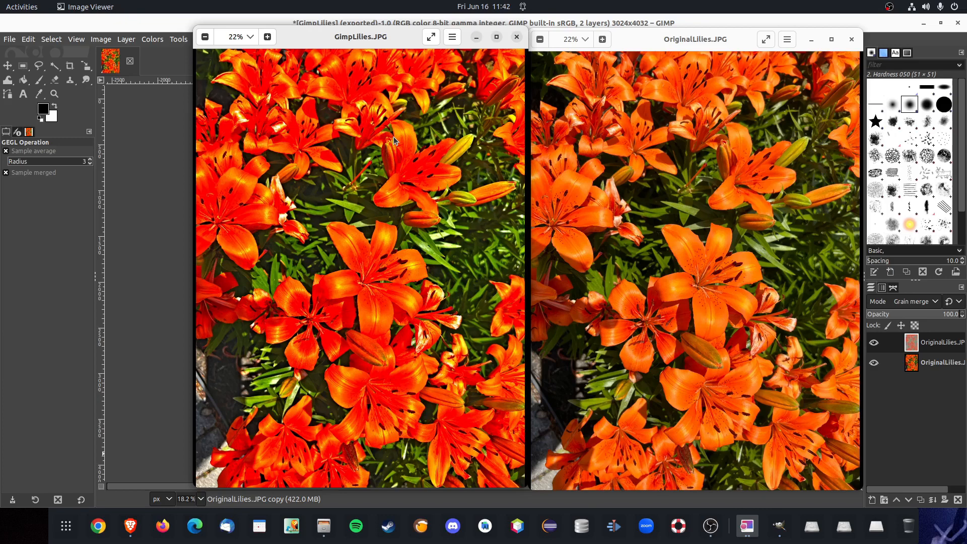
pyautogui.click(851, 39)
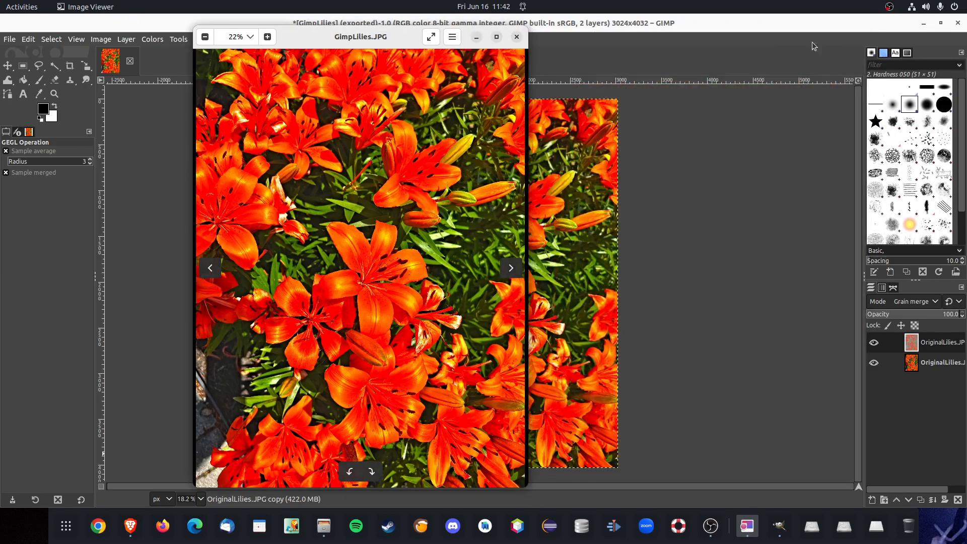
pyautogui.click(516, 38)
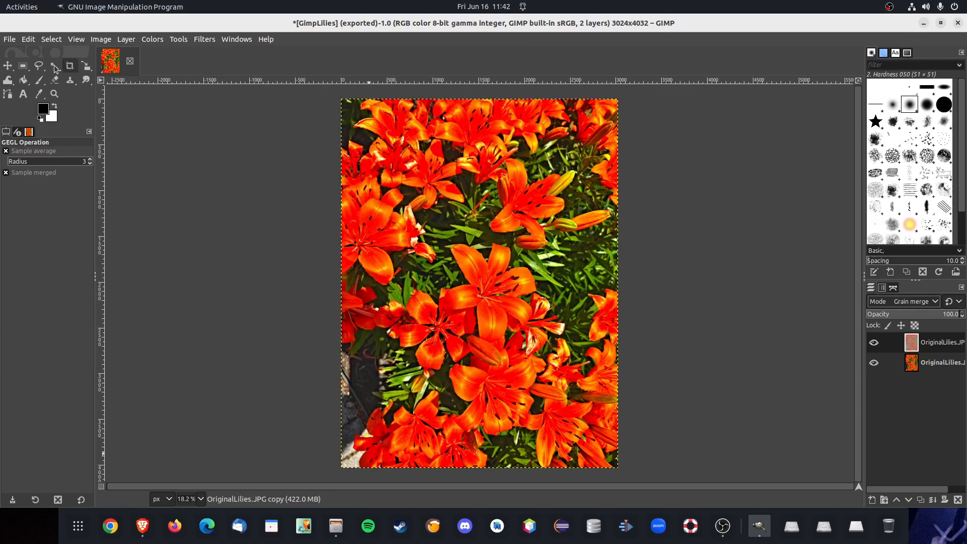
# - Close all images open in GIMP, discarding the unsaved changes
pyautogui.click(10, 40)
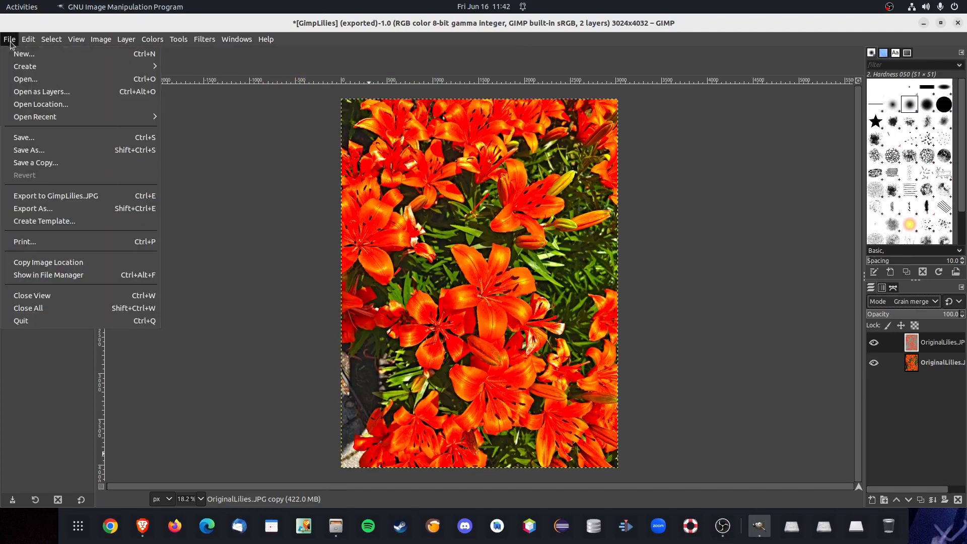
pyautogui.click(36, 311)
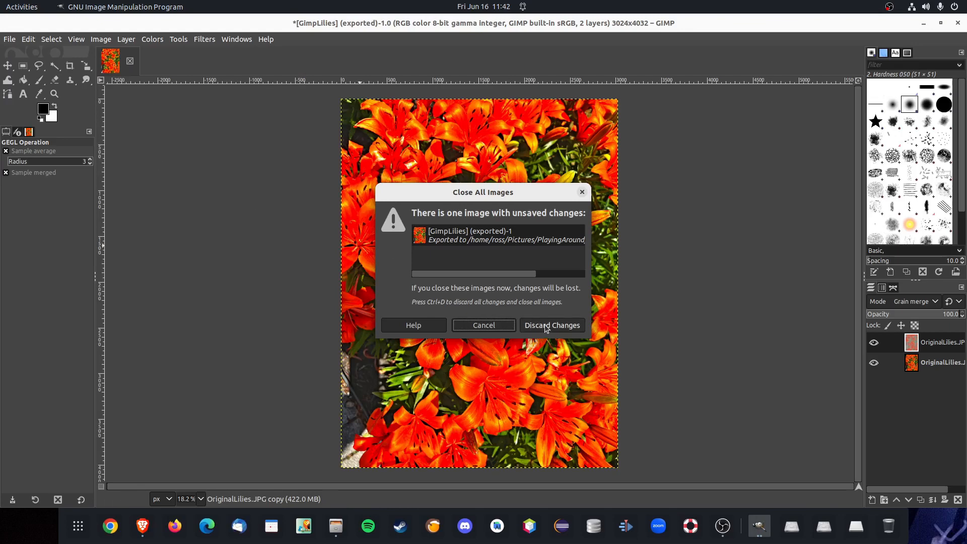
pyautogui.click(545, 328)
# - Open IMG_2746.JPG from the PlayingAround folder and convert it to the built-in sRGB color profile
pyautogui.click(10, 40)
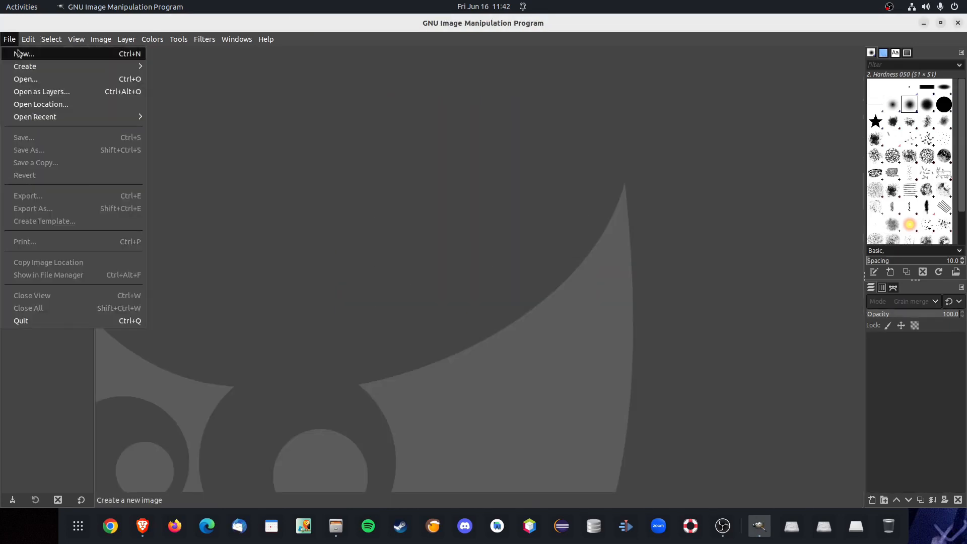
pyautogui.click(28, 77)
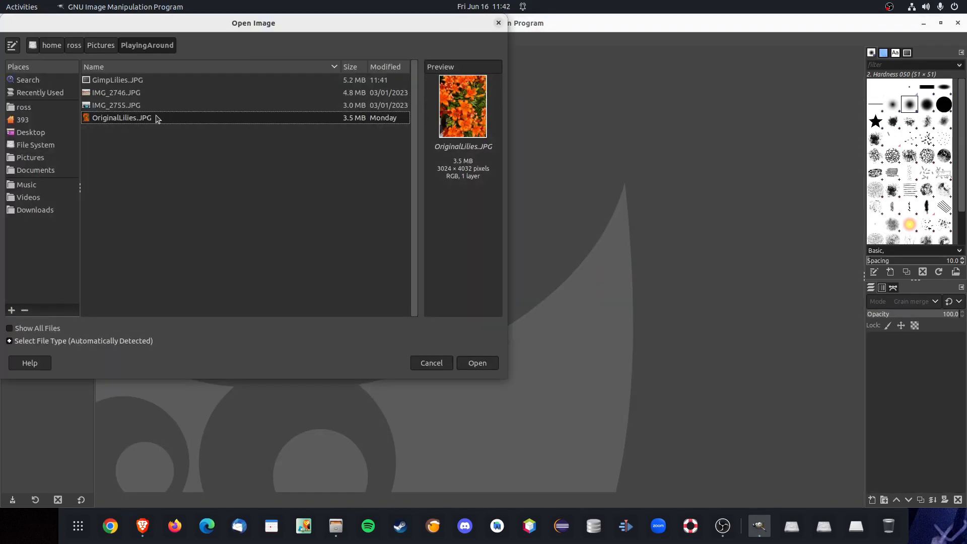
pyautogui.click(138, 95)
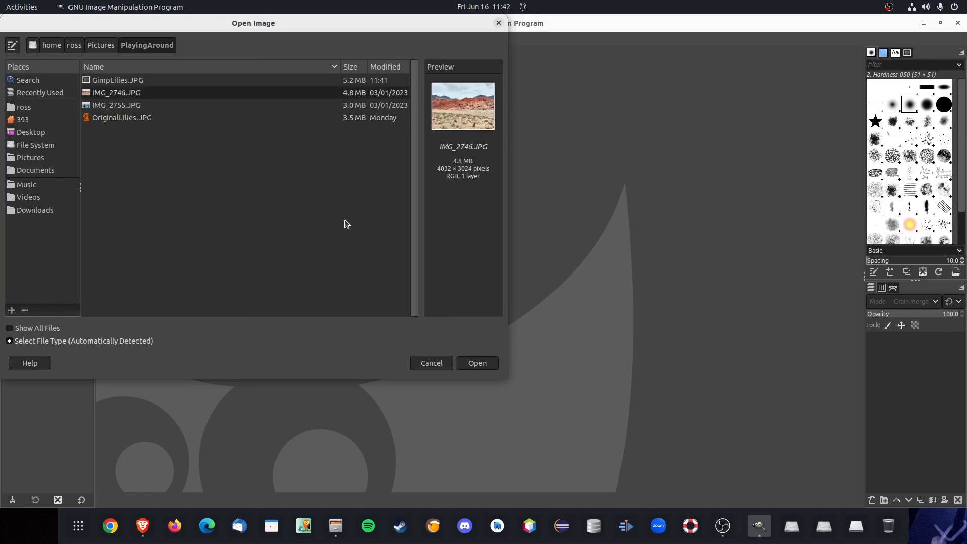
pyautogui.click(472, 361)
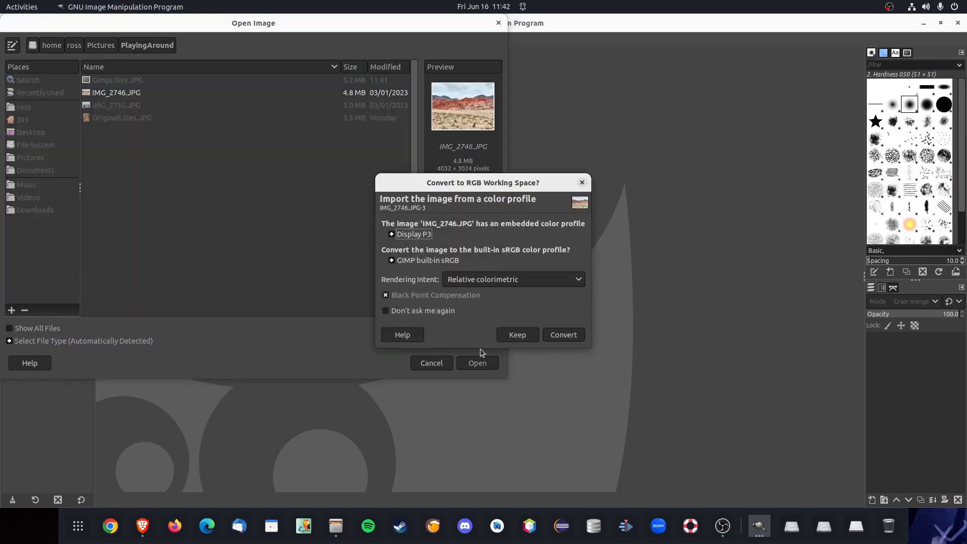
pyautogui.click(559, 335)
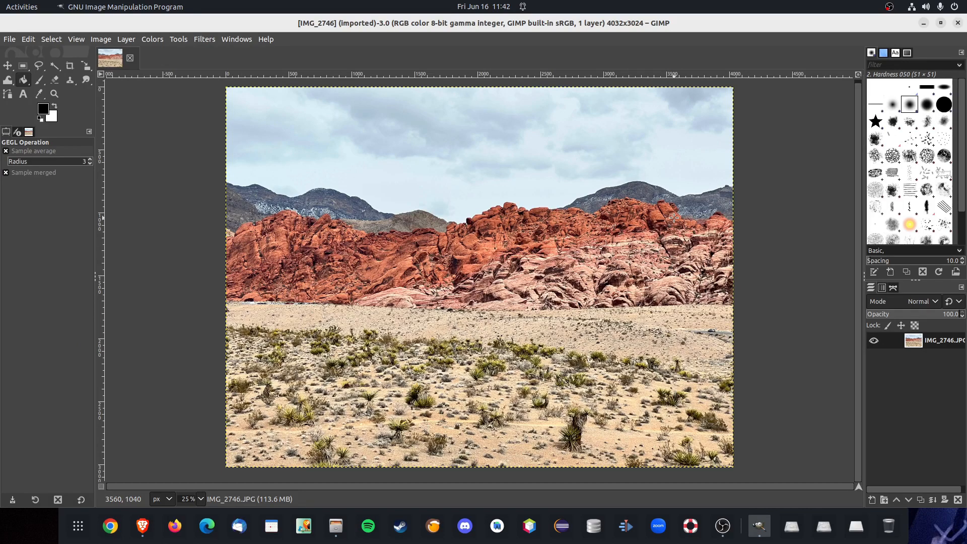
# - Duplicate the photo layer twice and desaturate the top copy using the Luminance mode
pyautogui.click(921, 501)
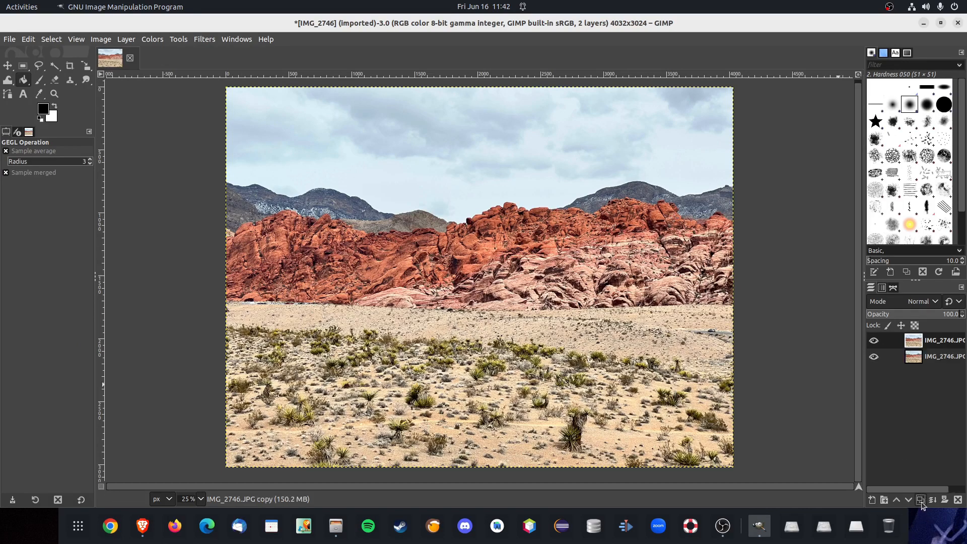
pyautogui.click(921, 501)
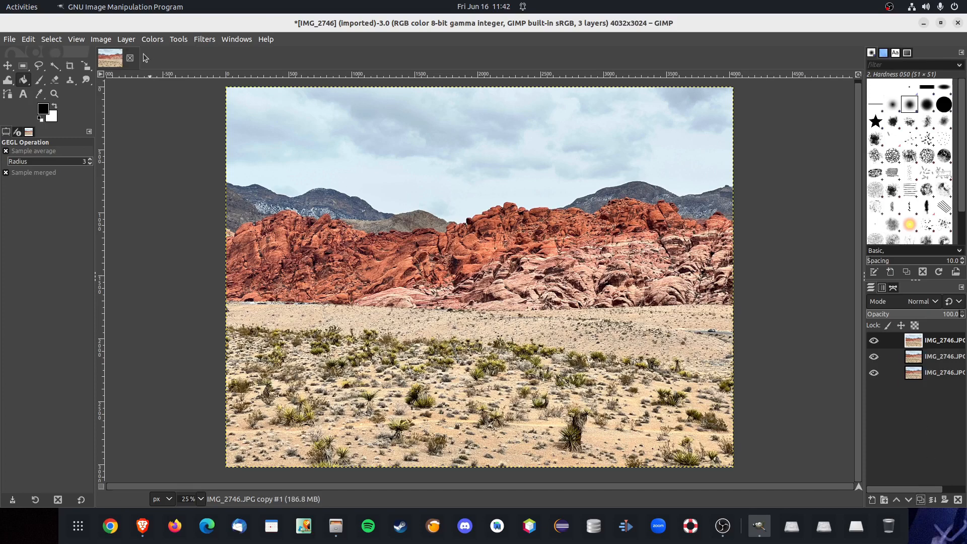
pyautogui.click(151, 41)
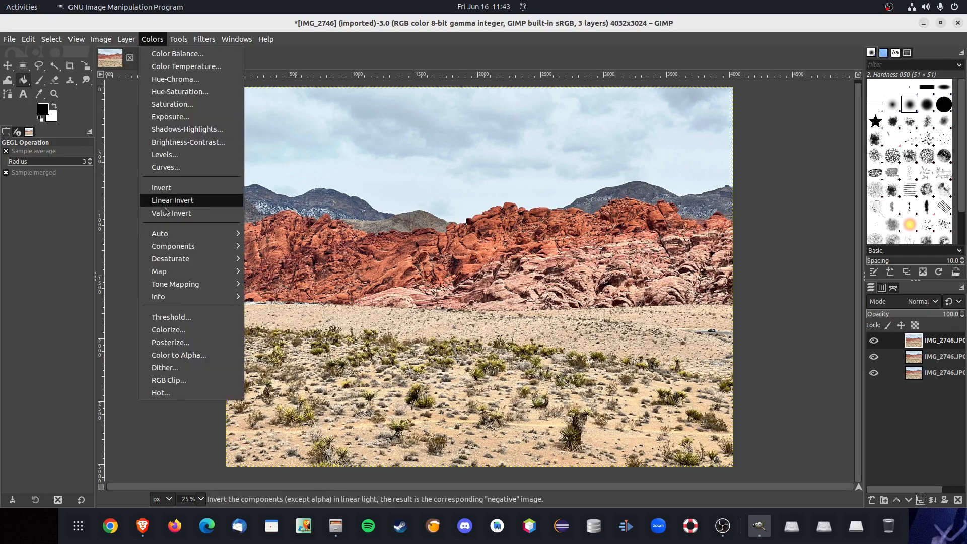
pyautogui.moveTo(232, 263)
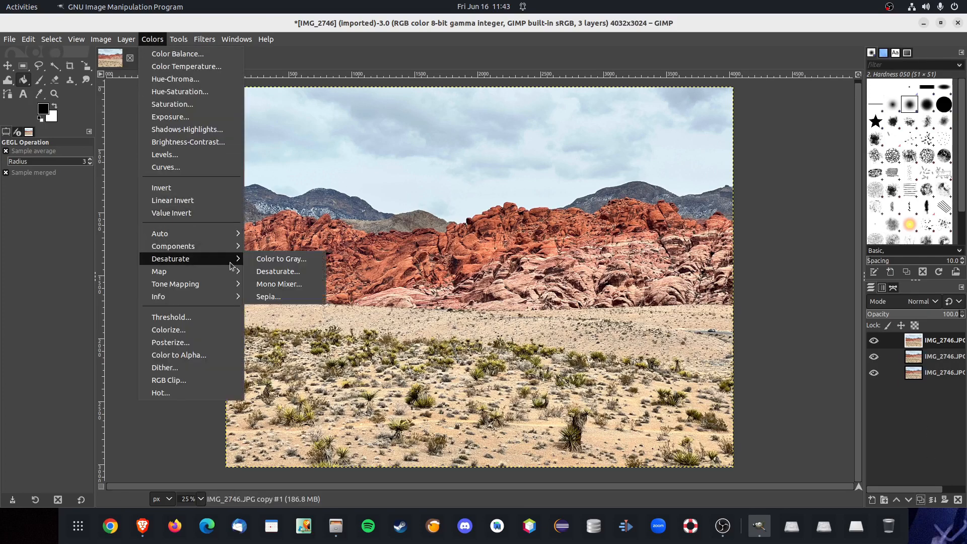
pyautogui.click(278, 272)
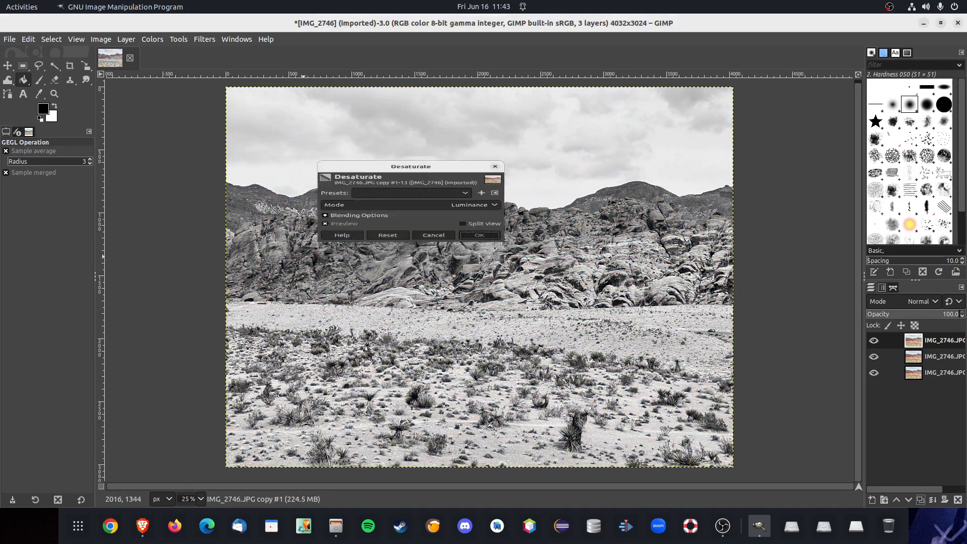
pyautogui.click(479, 235)
# - Invert the desaturated top layer's colors and apply a Gaussian Blur of about 28.24 to it
pyautogui.click(152, 40)
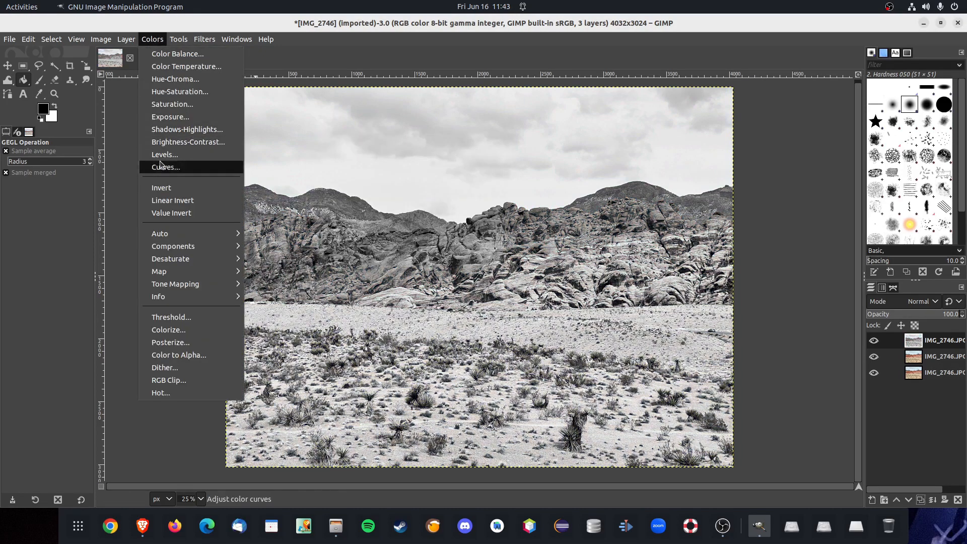
pyautogui.click(165, 187)
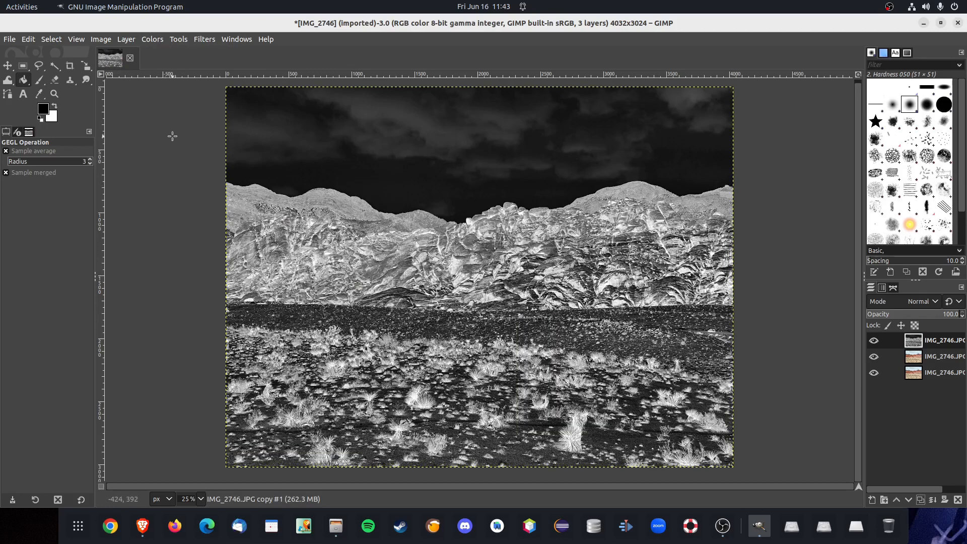
pyautogui.click(205, 40)
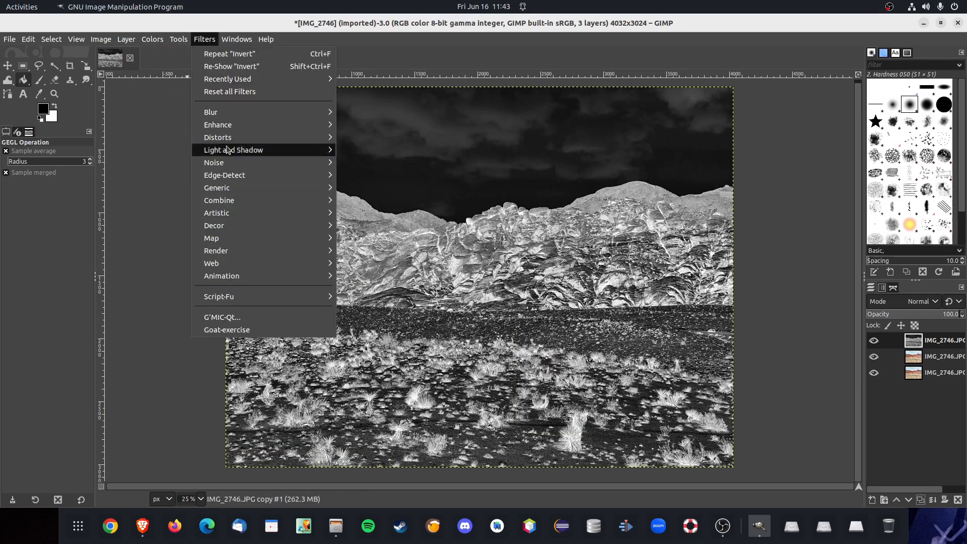
pyautogui.moveTo(282, 112)
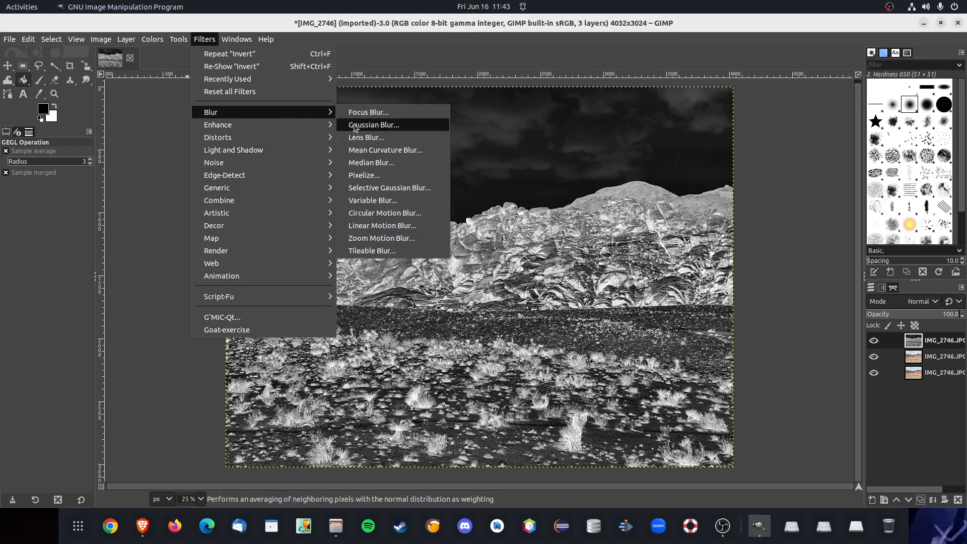
pyautogui.click(383, 124)
pyautogui.moveTo(322, 207); pyautogui.dragTo(365, 205)
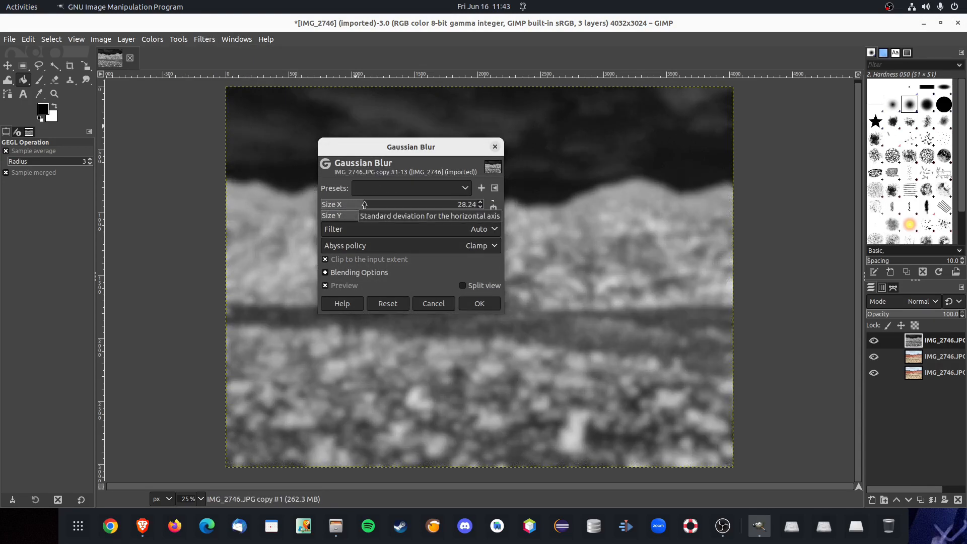
pyautogui.click(481, 304)
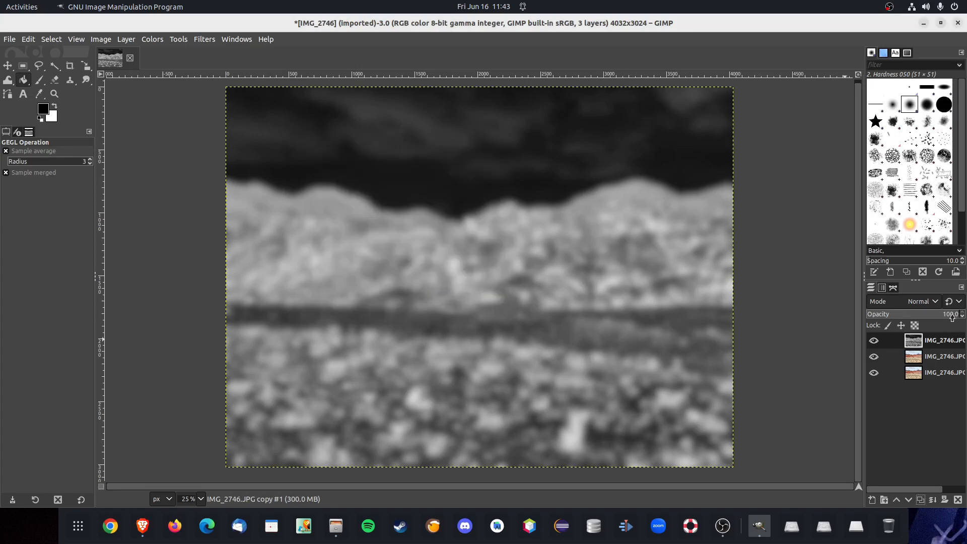
# - Lower the blurred top layer's opacity to about 33 and merge it down onto the color copy below
pyautogui.moveTo(961, 316); pyautogui.dragTo(895, 318)
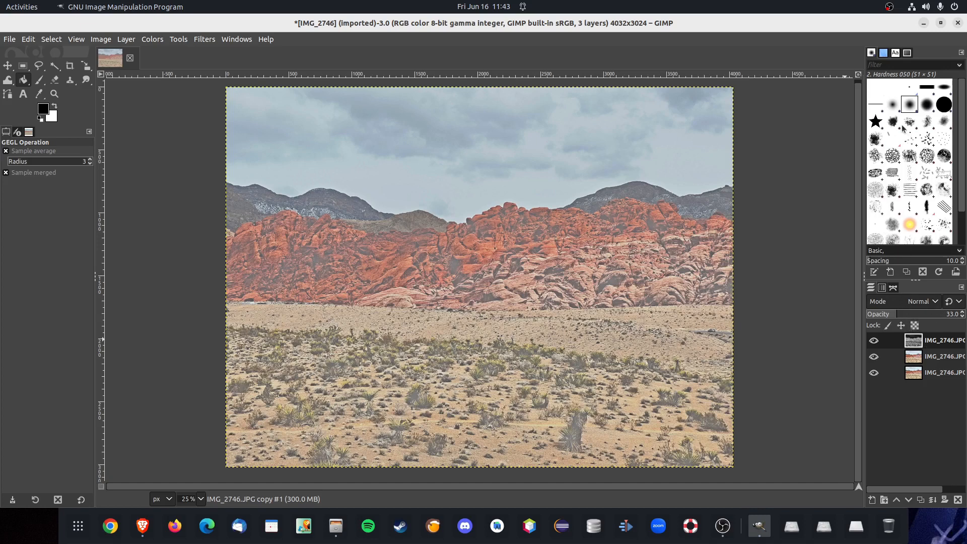
pyautogui.rightClick(901, 343)
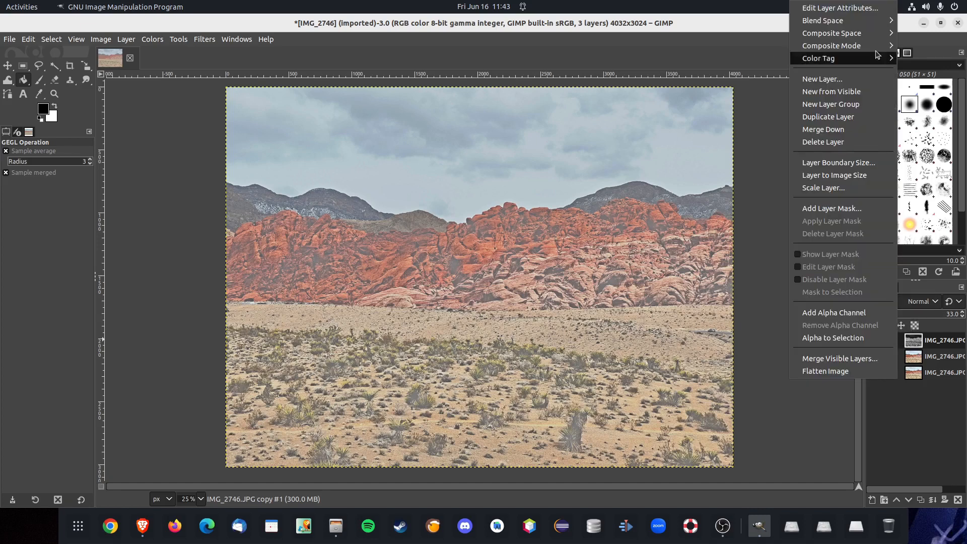
pyautogui.click(833, 131)
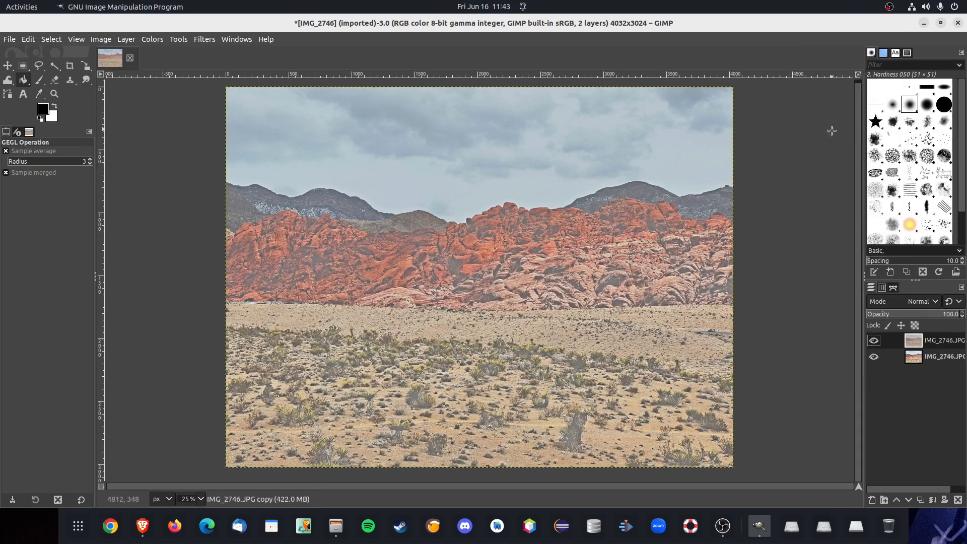
# - Set the merged desert layer's blending mode to Grain merge
pyautogui.click(936, 304)
pyautogui.scroll(-4, 902, 389)
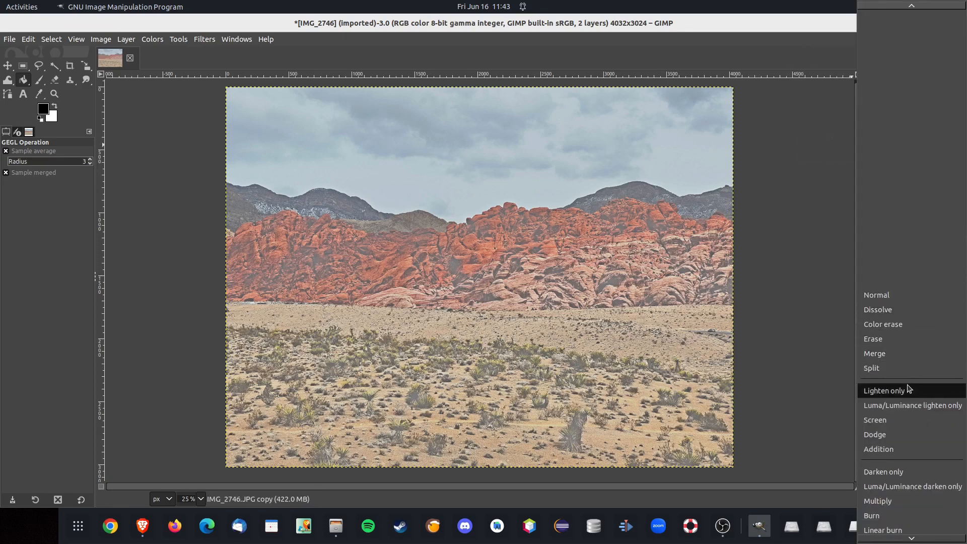
pyautogui.scroll(-6, 909, 453)
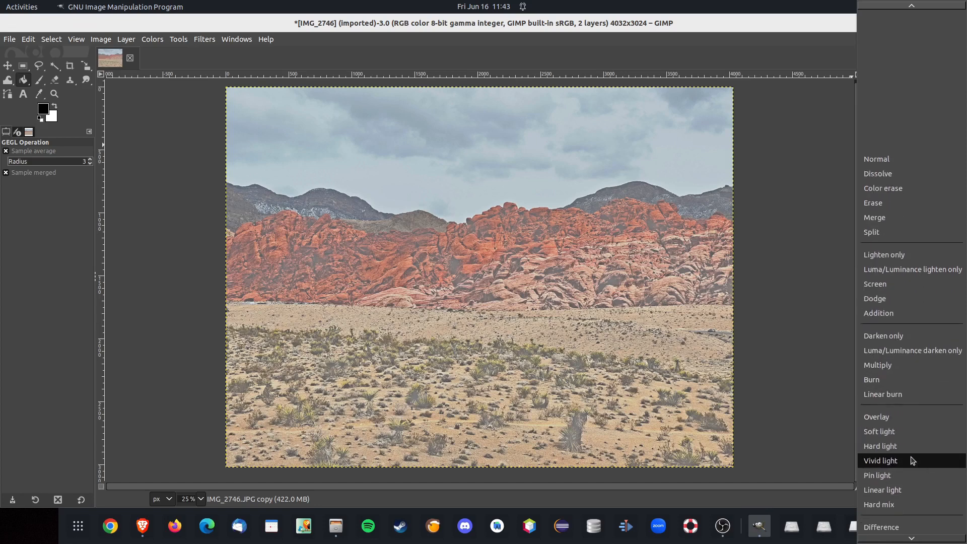
pyautogui.scroll(-2, 912, 463)
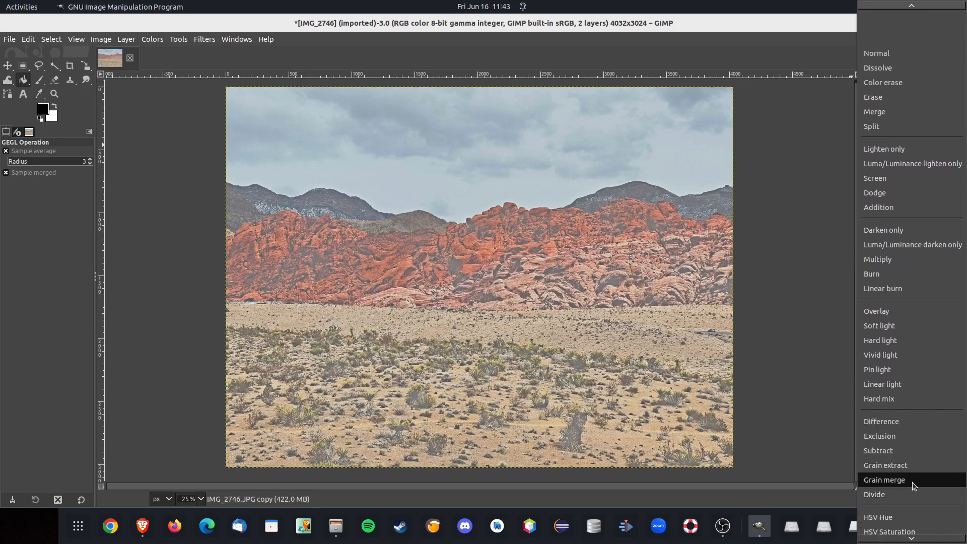
pyautogui.click(912, 482)
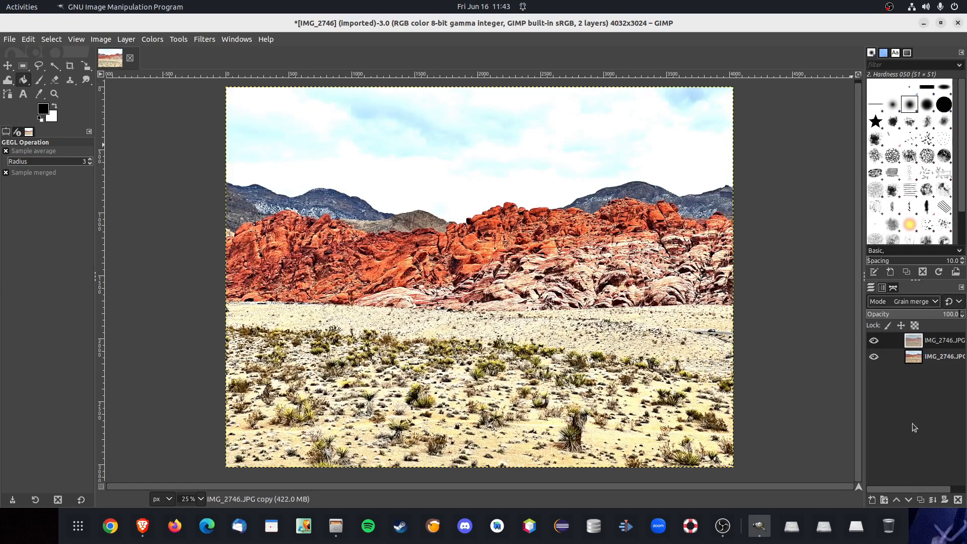
# - Change the merged desert layer's blending mode to Soft light and export the image as GimpCanyon.JPG in the PlayingAround folder
pyautogui.click(936, 303)
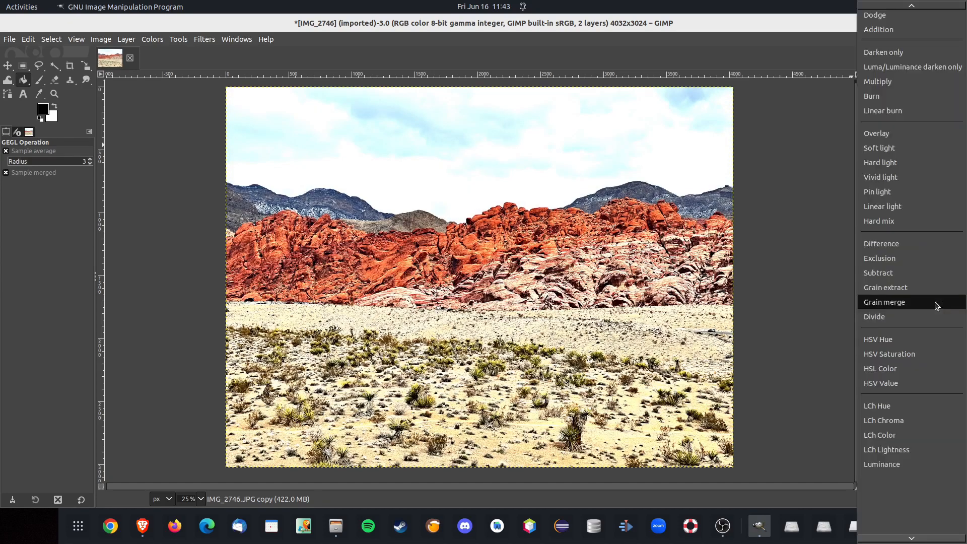
pyautogui.click(899, 153)
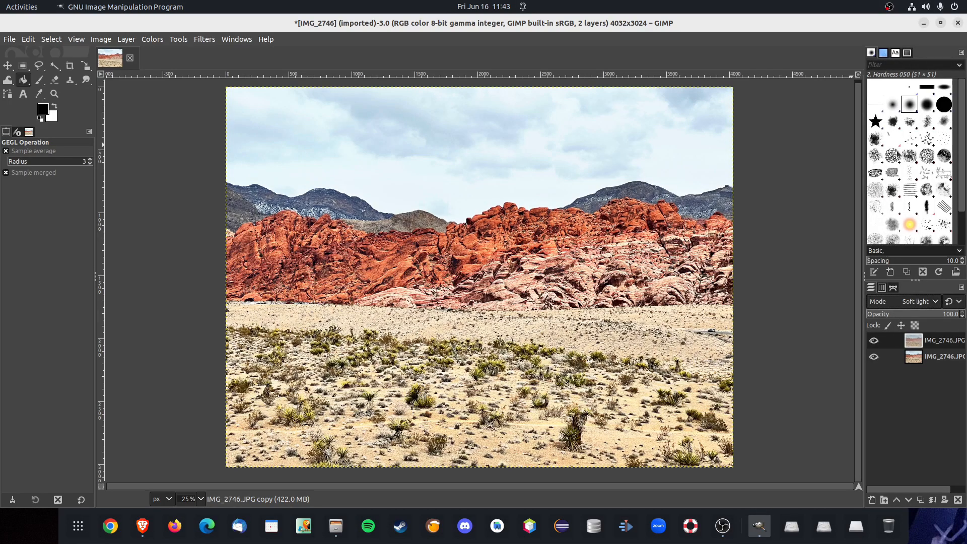
pyautogui.click(9, 39)
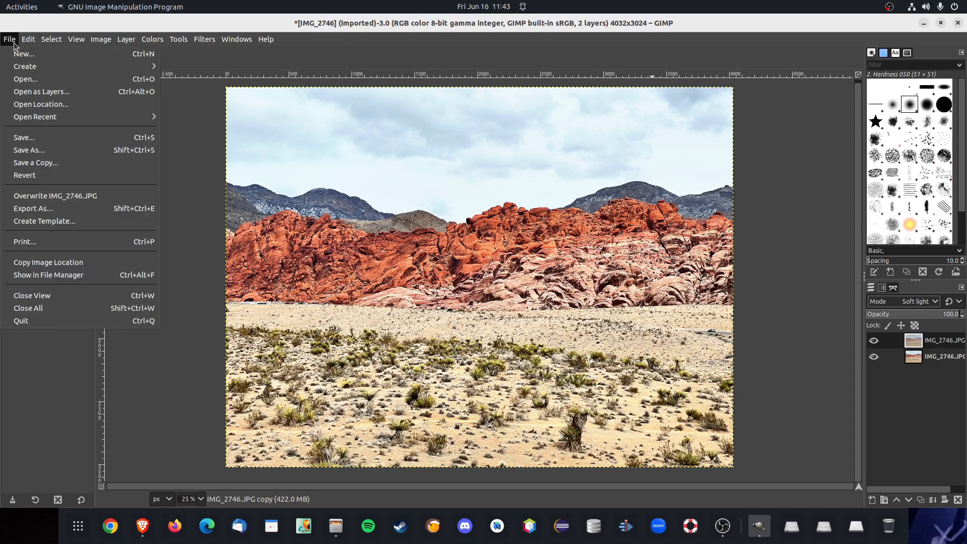
pyautogui.click(53, 210)
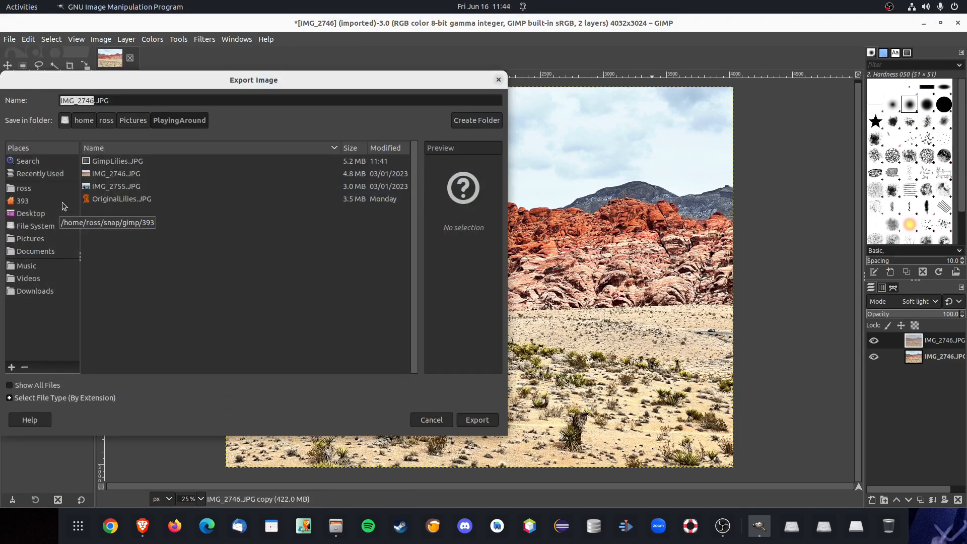
pyautogui.write('Gimp')
pyautogui.write('Canyon')
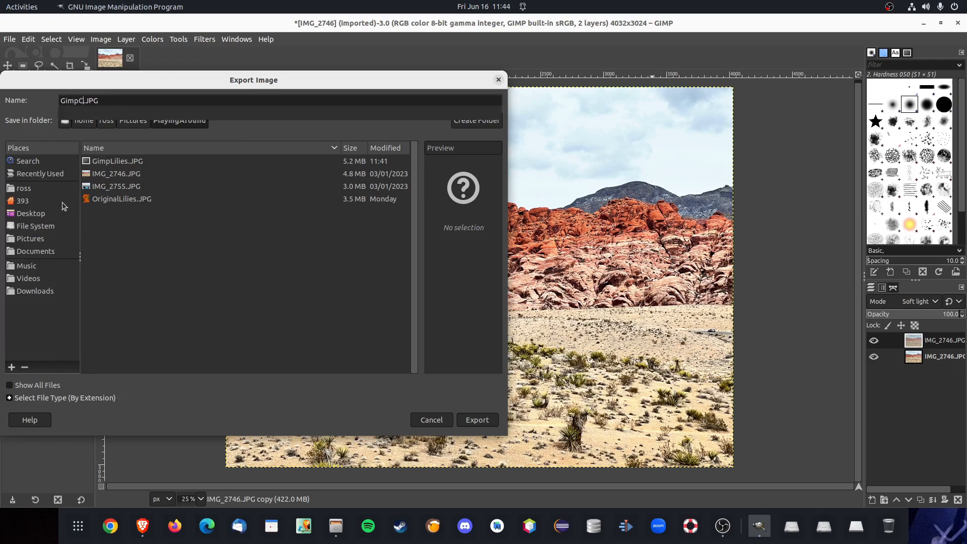
pyautogui.press('Return')
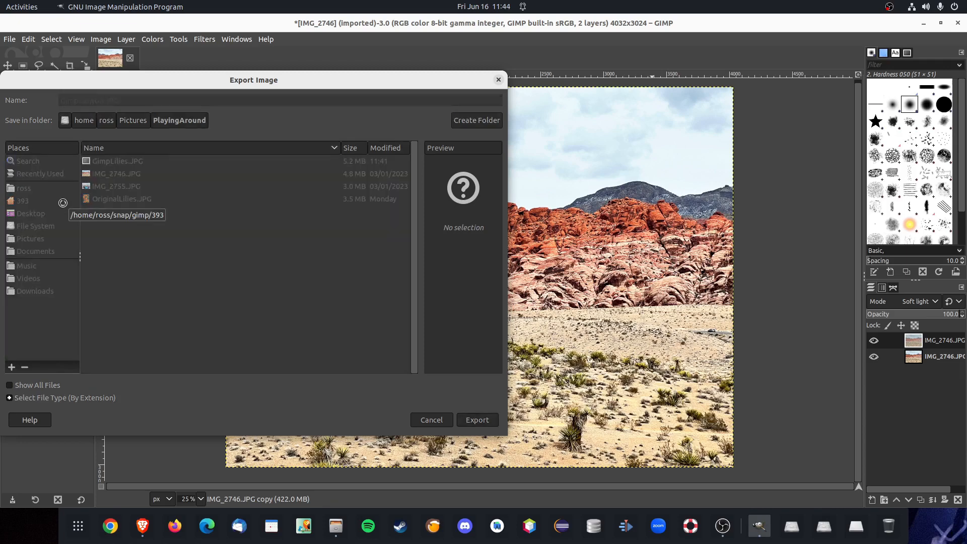
pyautogui.click(303, 351)
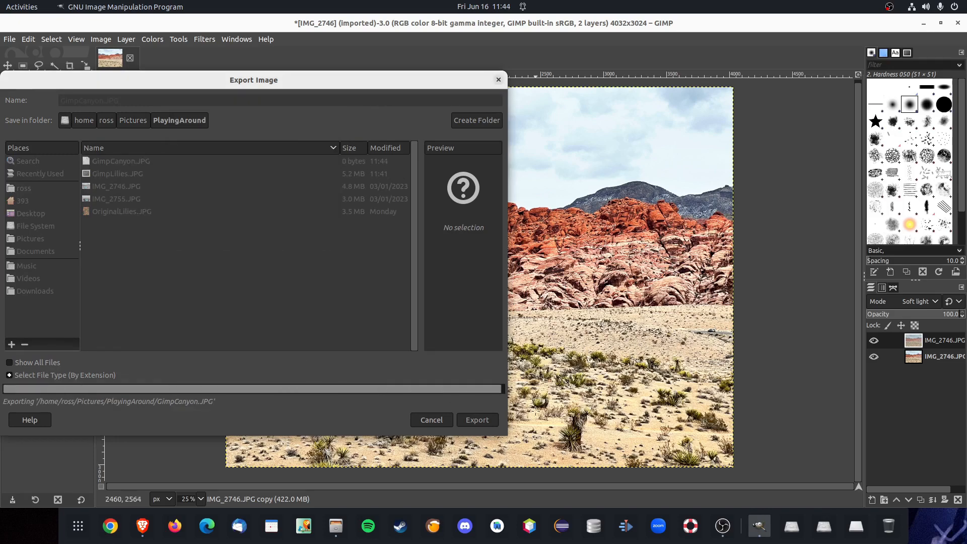
# - Switch to Files, open the original IMG_2746.JPG in Image Viewer and move its window aside for comparison
pyautogui.click(337, 526)
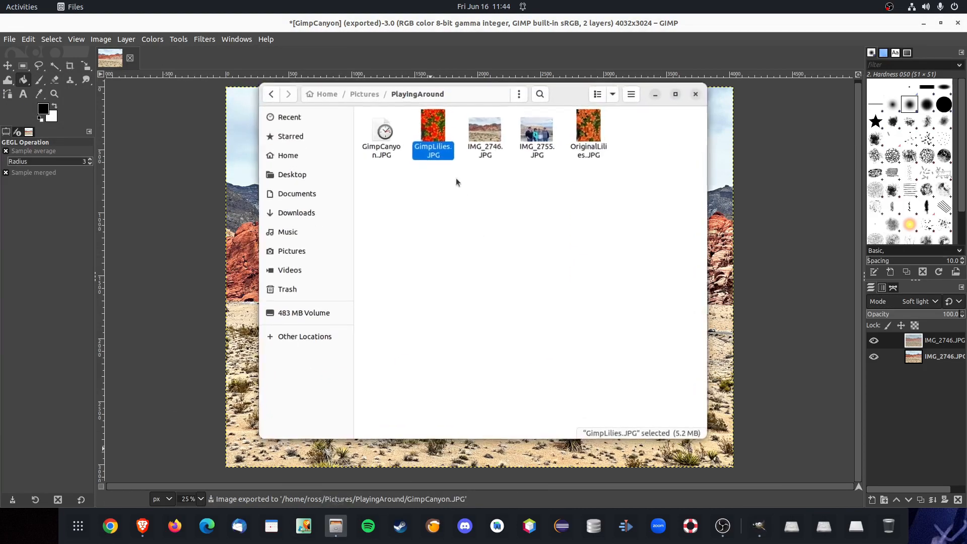
pyautogui.rightClick(495, 137)
pyautogui.click(558, 138)
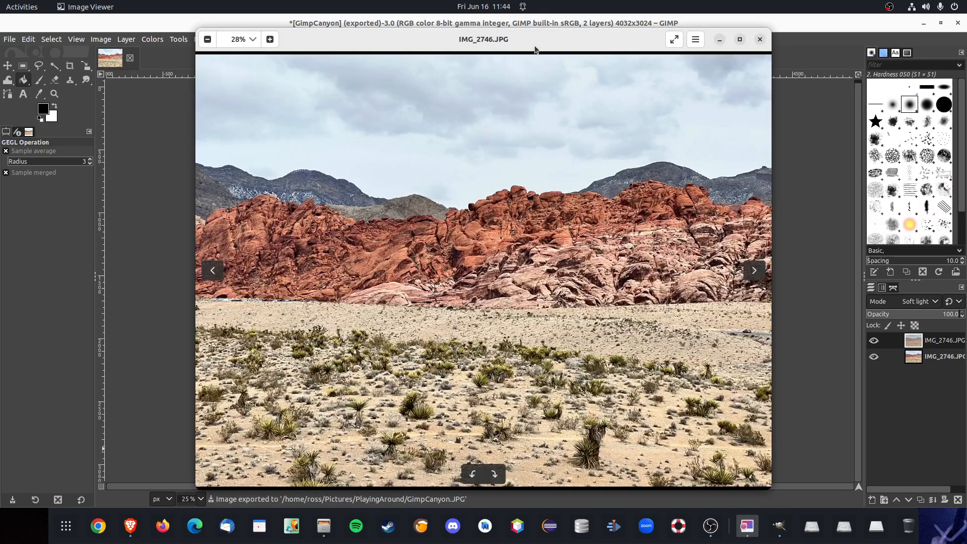
pyautogui.moveTo(535, 35); pyautogui.dragTo(726, 33)
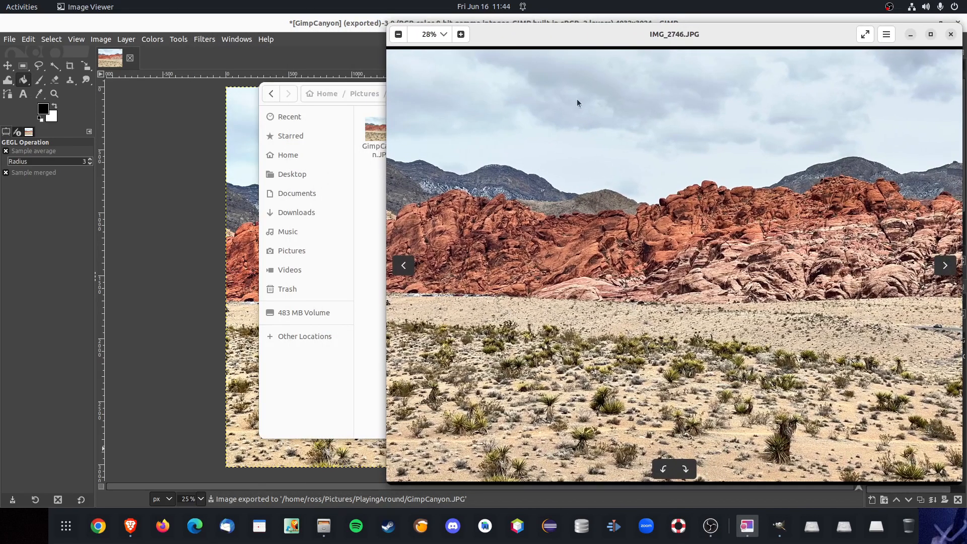
# - Open GimpCanyon.JPG from the PlayingAround folder in Image Viewer and compare it side by side with the original IMG_2746.JPG
pyautogui.click(354, 220)
pyautogui.rightClick(382, 134)
pyautogui.click(400, 139)
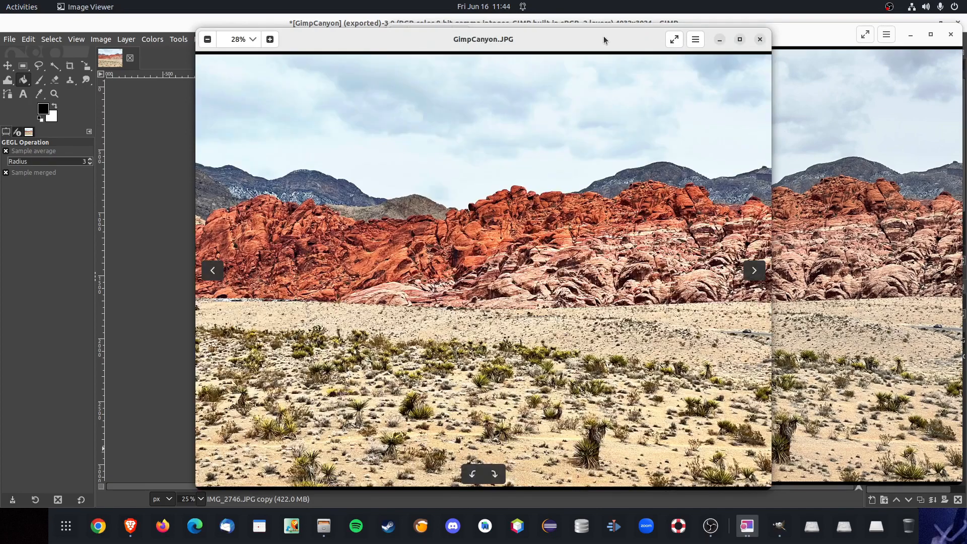
pyautogui.moveTo(604, 35); pyautogui.dragTo(380, 38)
pyautogui.click(656, 94)
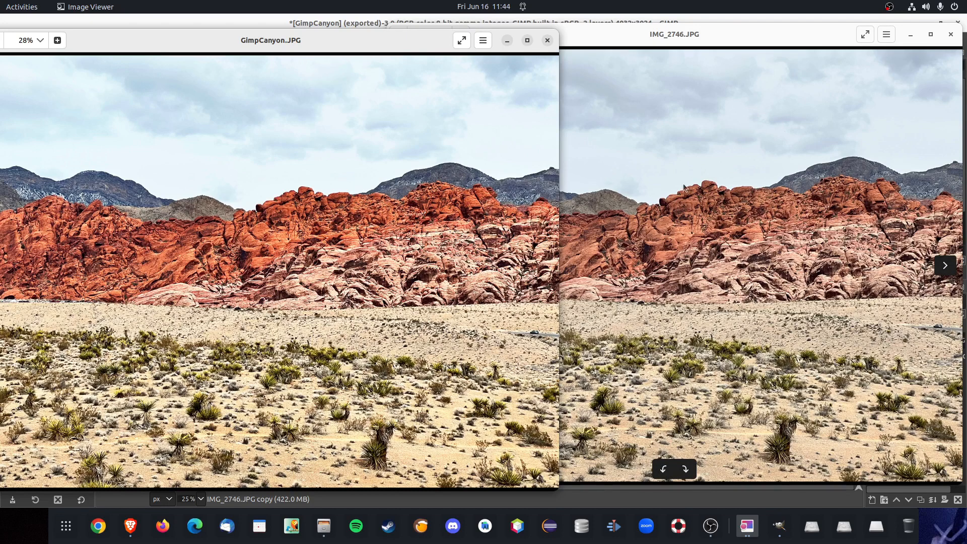
pyautogui.moveTo(634, 35); pyautogui.dragTo(662, 39)
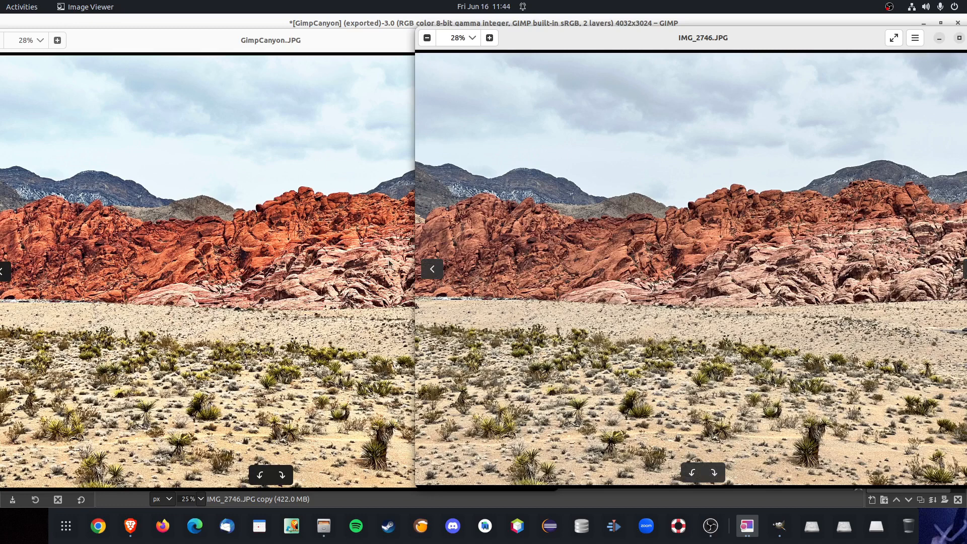
# - Close the GimpCanyon.JPG and IMG_2746.JPG viewer windows to return to GIMP
pyautogui.click(938, 40)
pyautogui.click(509, 43)
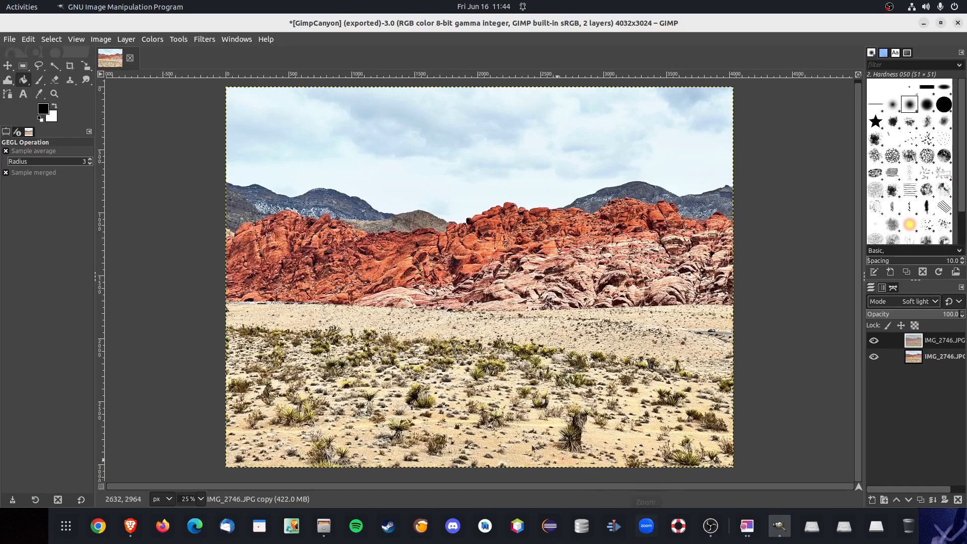
pyautogui.click(746, 531)
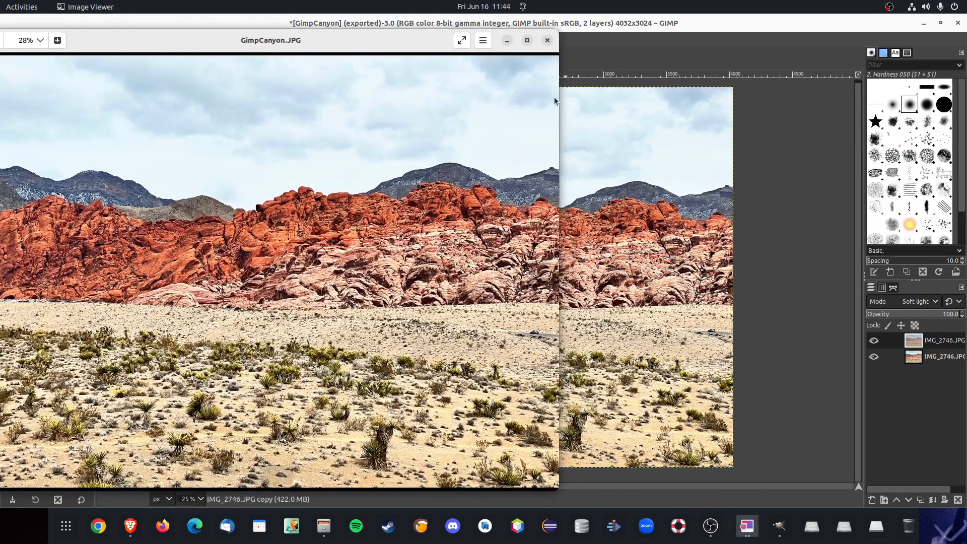
pyautogui.click(548, 41)
pyautogui.click(747, 526)
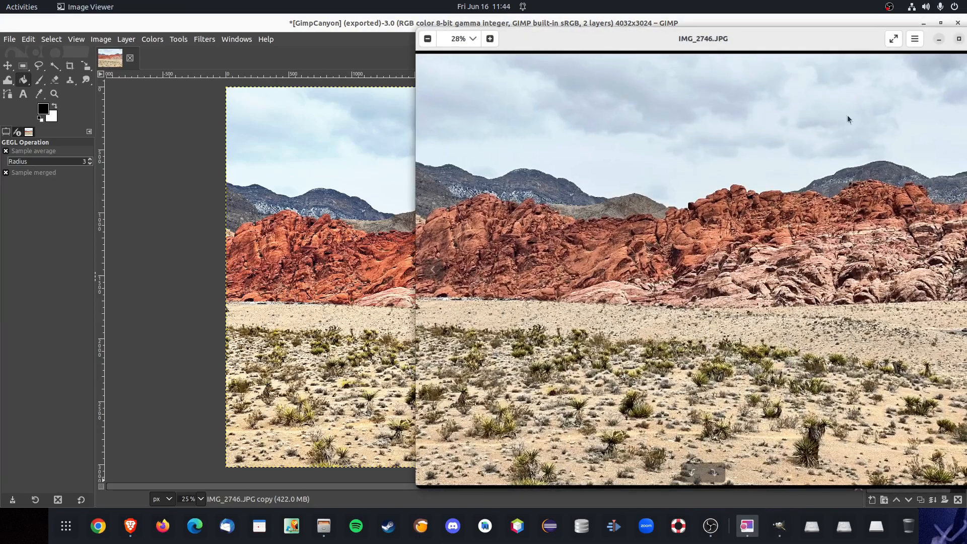
pyautogui.moveTo(845, 42); pyautogui.dragTo(646, 16)
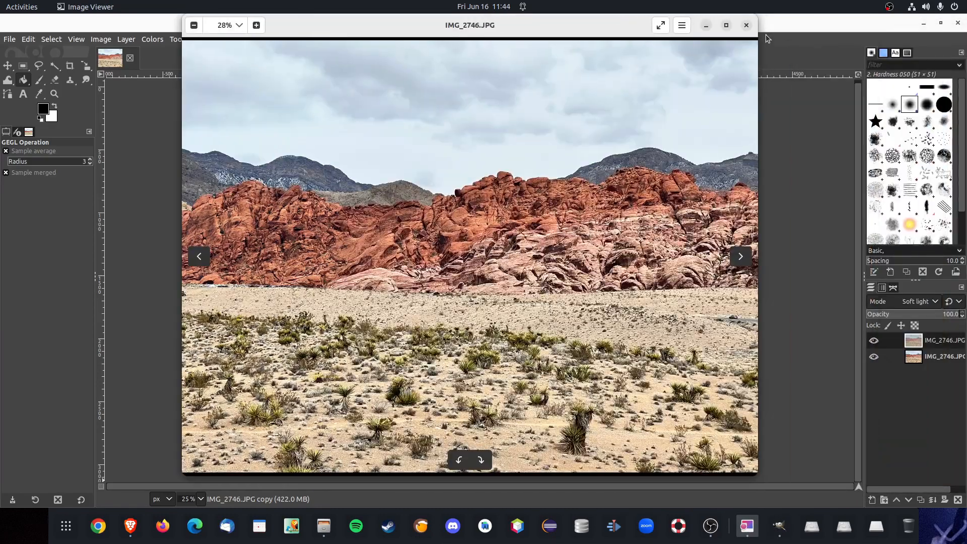
pyautogui.click(747, 24)
# - Close all open images and discard the unsaved changes
pyautogui.click(17, 40)
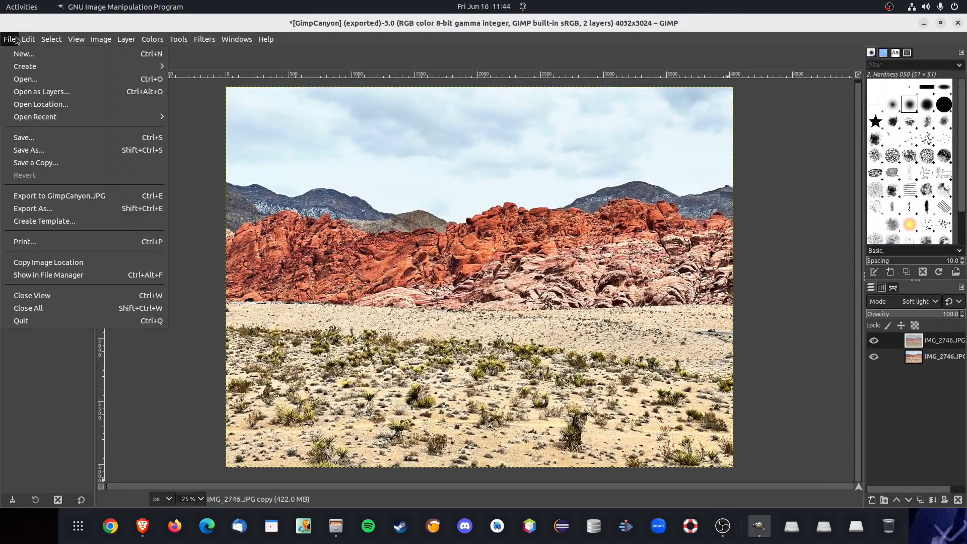
pyautogui.click(28, 307)
pyautogui.hotkey('ctrl', 'd')
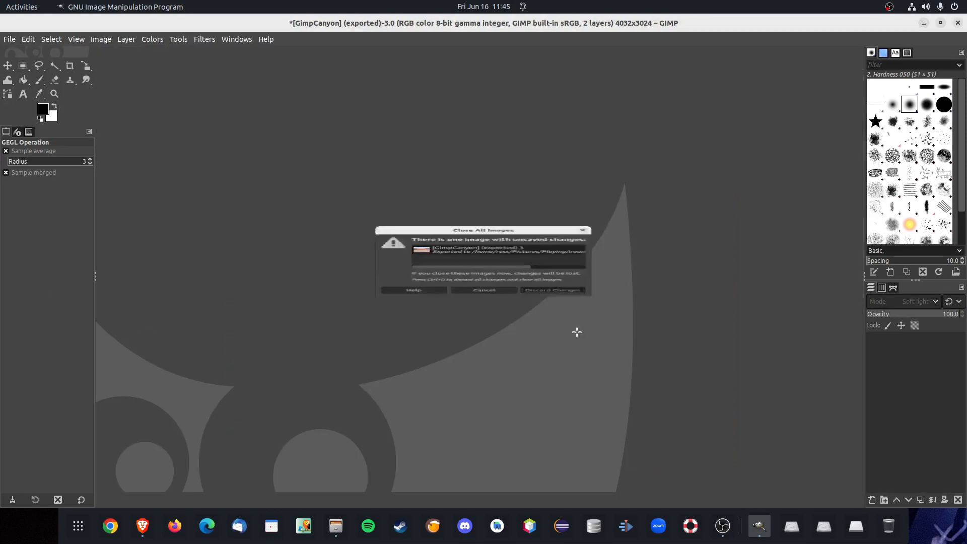
# - Open IMG_2755.JPG from the PlayingAround folder, converting it to the GIMP built-in sRGB color profile
pyautogui.click(10, 40)
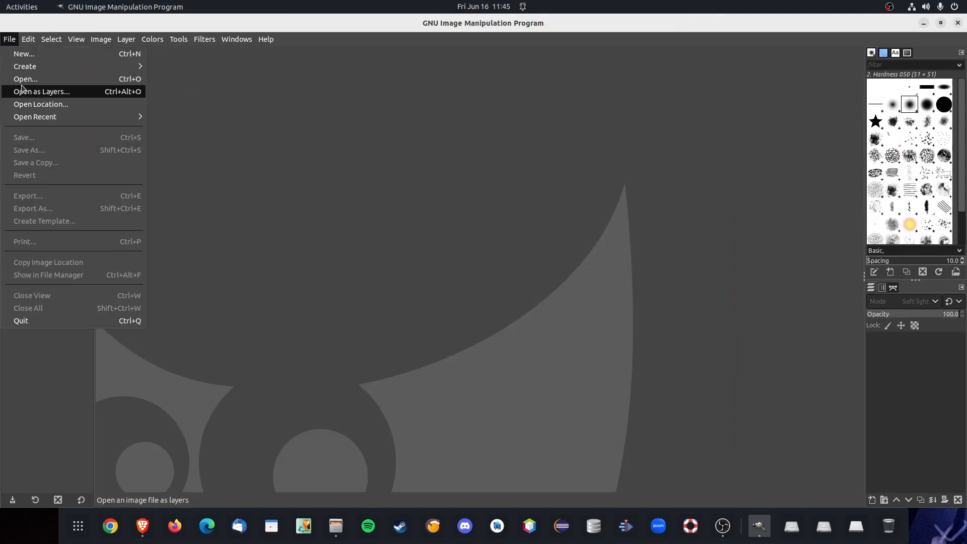
pyautogui.click(23, 78)
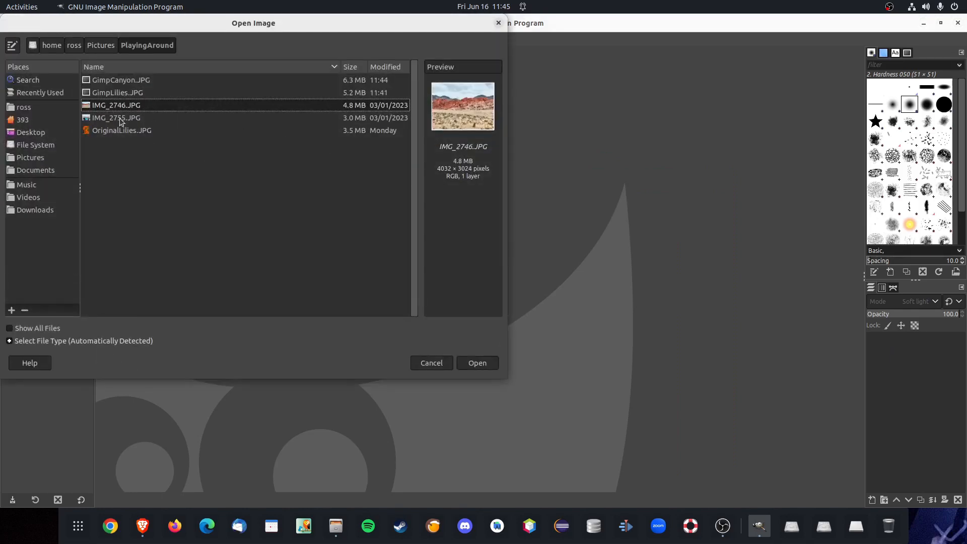
pyautogui.doubleClick(121, 119)
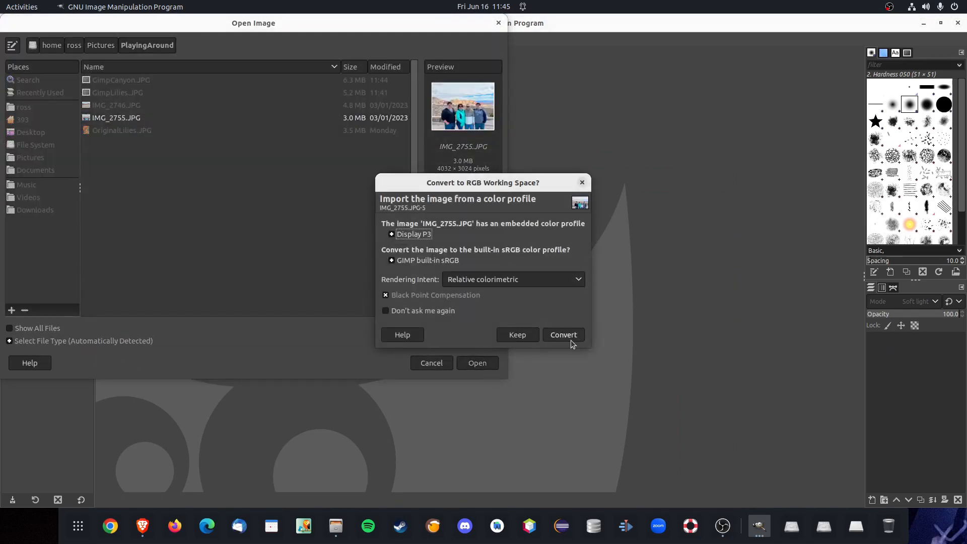
pyautogui.click(572, 338)
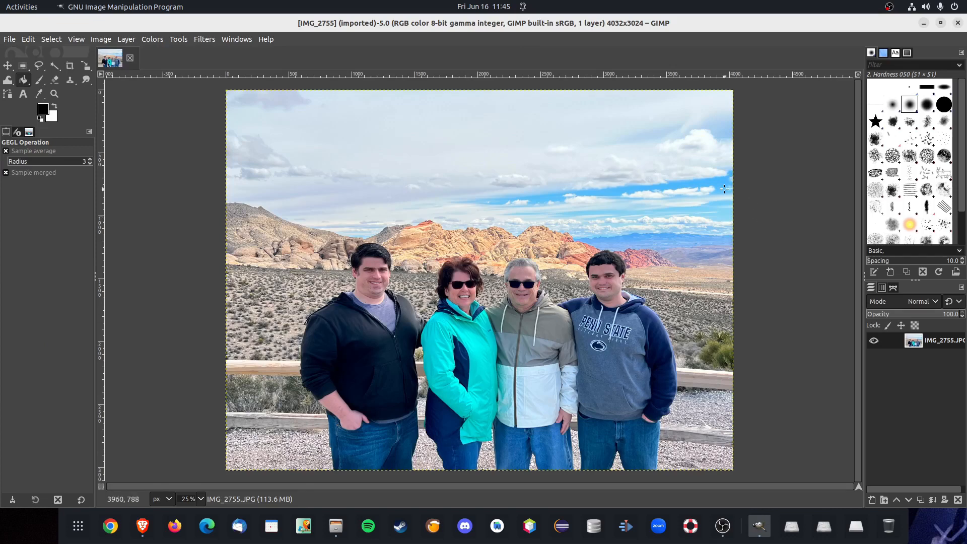
# - Duplicate the IMG_2755.JPG layer twice and desaturate the top copy using the Luminance mode
pyautogui.click(921, 500)
pyautogui.click(921, 500)
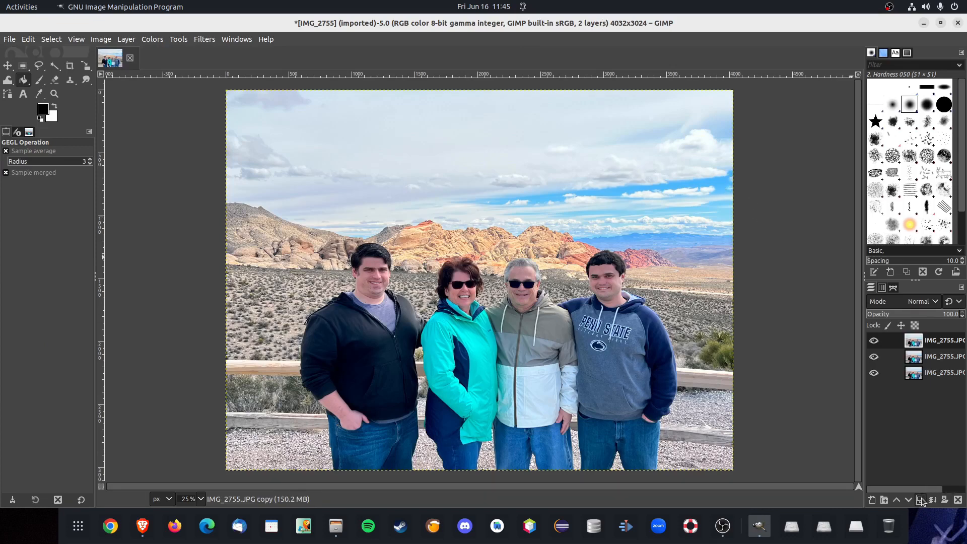
pyautogui.click(158, 41)
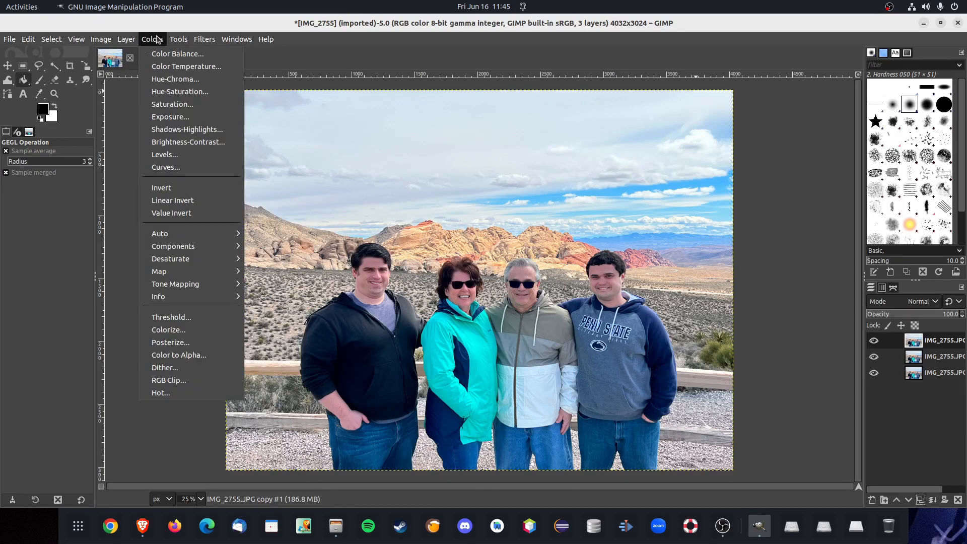
pyautogui.moveTo(186, 266)
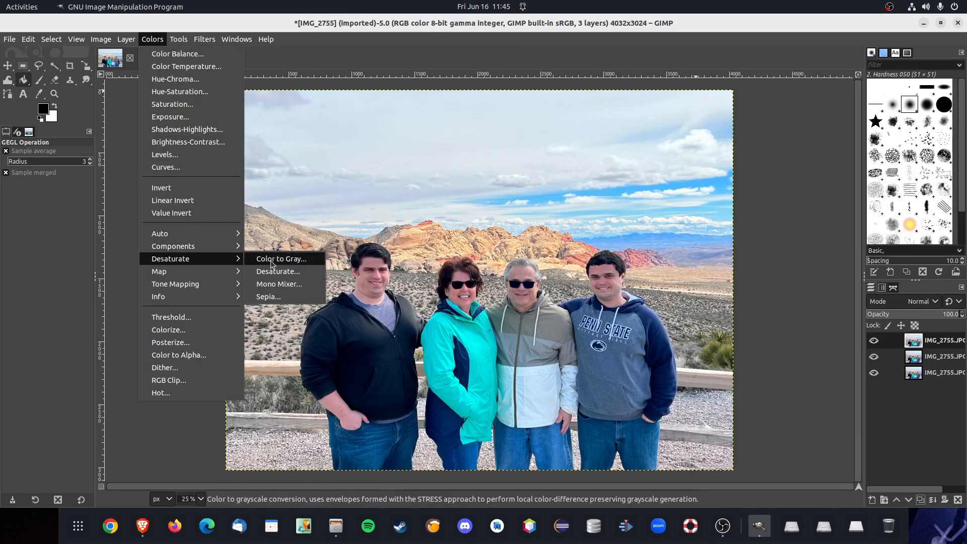
pyautogui.click(278, 272)
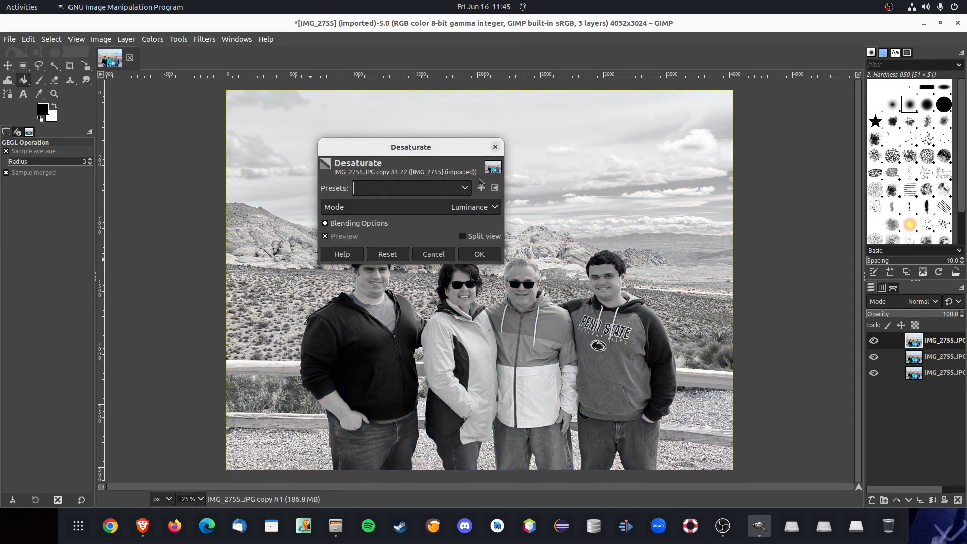
pyautogui.click(481, 255)
# - Invert the desaturated top layer's colors and apply a Gaussian Blur of about 29.52 in X and Y to it
pyautogui.click(152, 39)
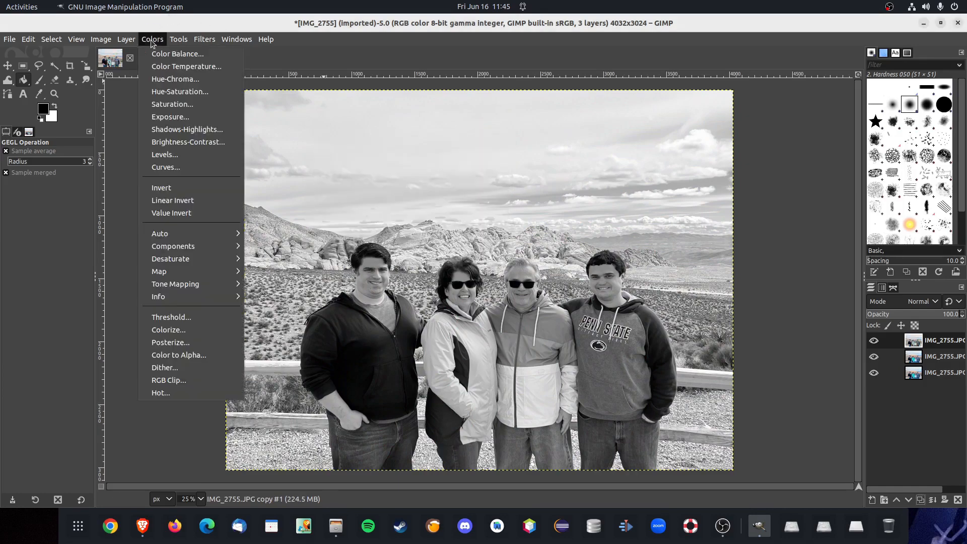
pyautogui.click(181, 187)
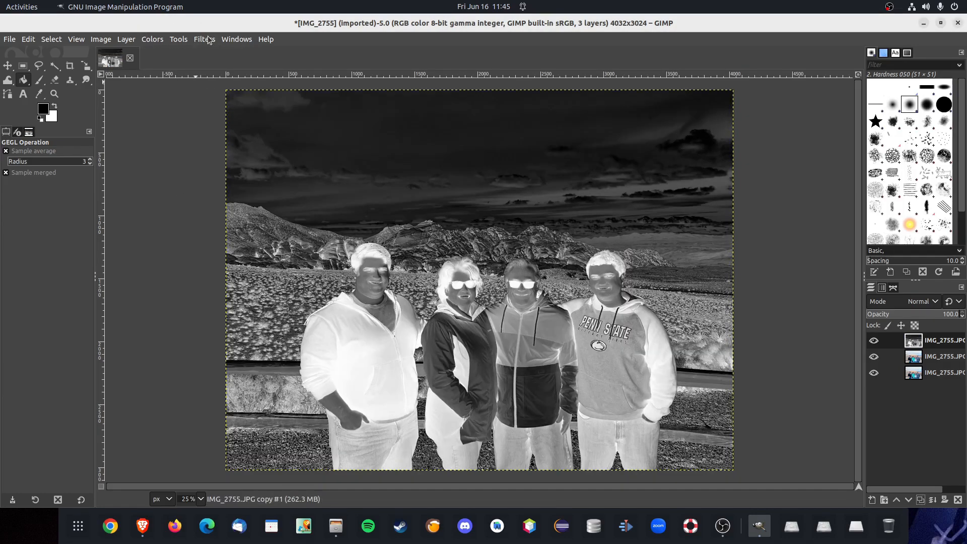
pyautogui.click(204, 40)
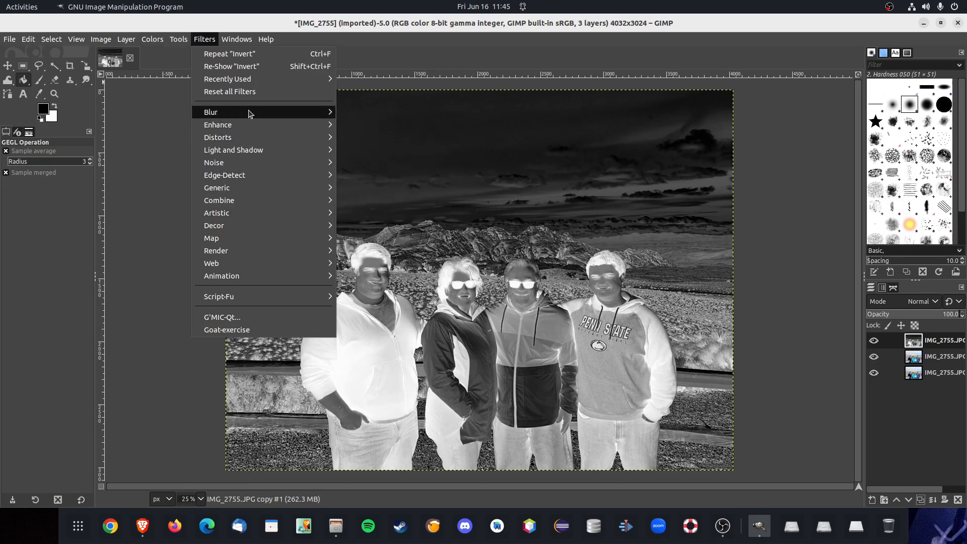
pyautogui.moveTo(252, 112)
pyautogui.click(374, 125)
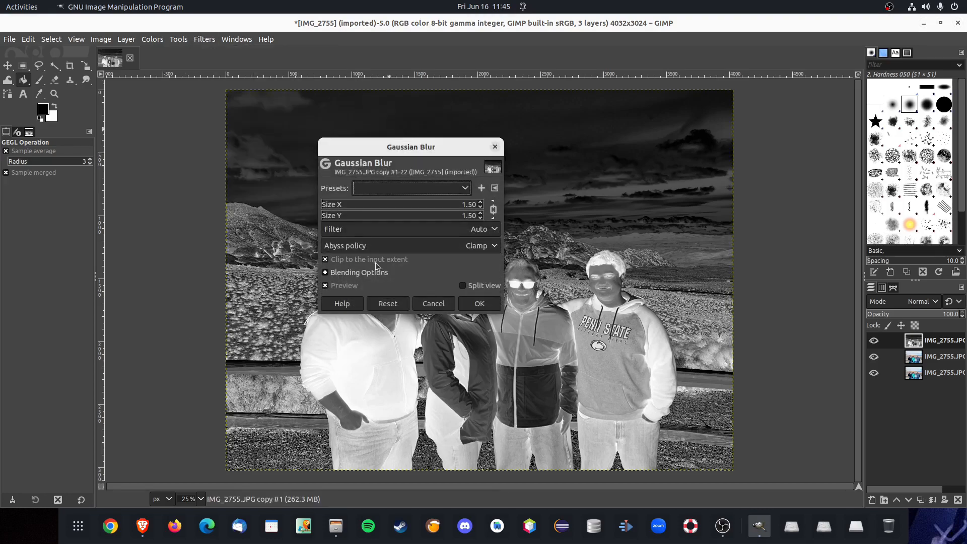
pyautogui.moveTo(354, 209); pyautogui.dragTo(367, 209)
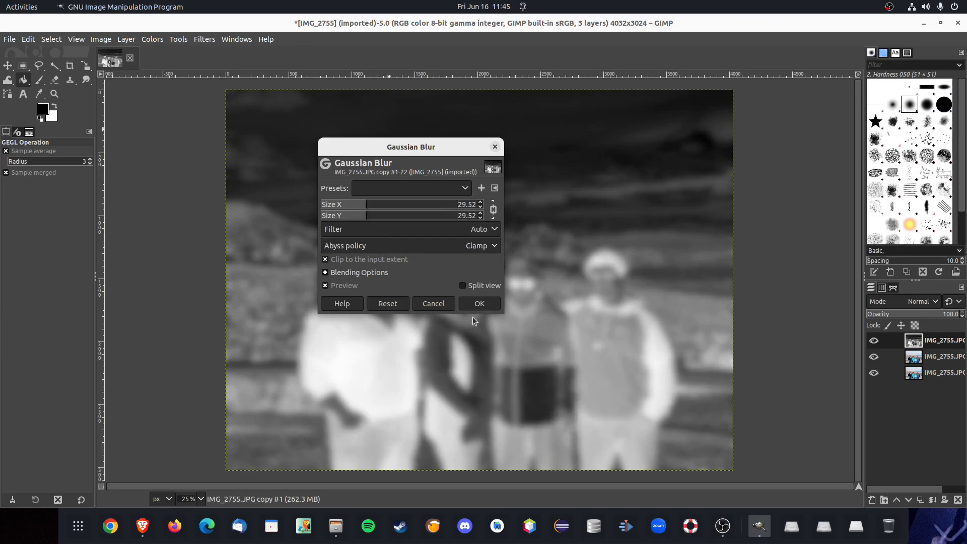
pyautogui.click(484, 307)
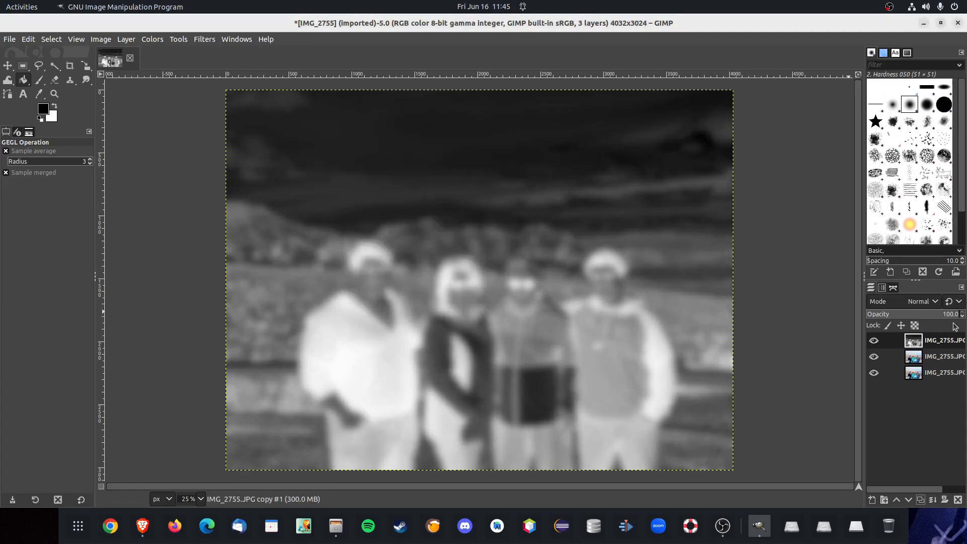
# - Lower the blurred top layer's opacity to about 30.8 and merge it down onto the layer copy below
pyautogui.moveTo(959, 320); pyautogui.dragTo(897, 322)
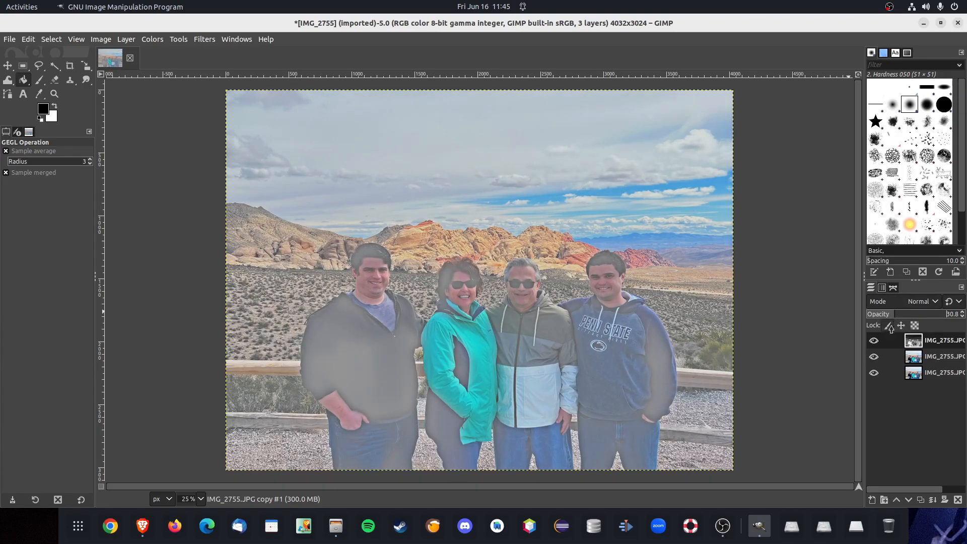
pyautogui.rightClick(900, 343)
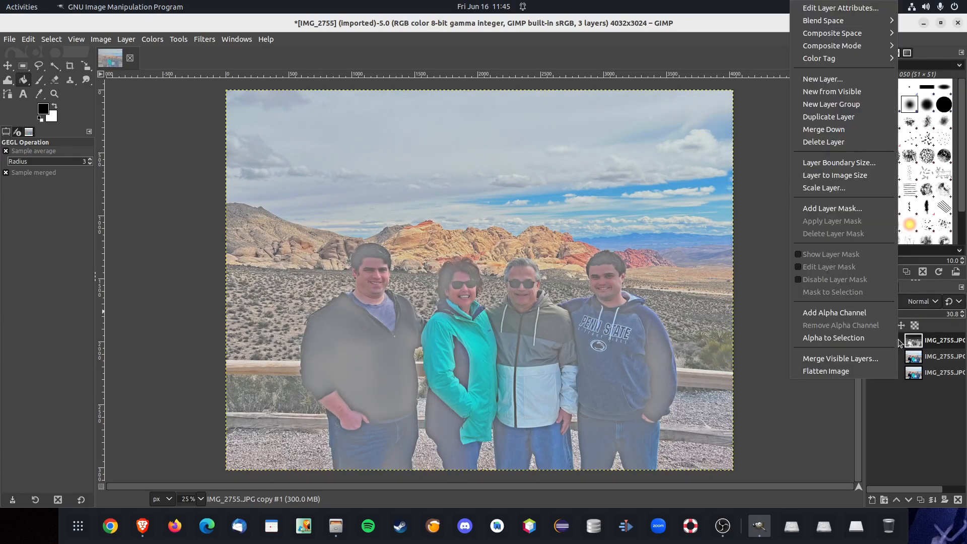
pyautogui.click(830, 131)
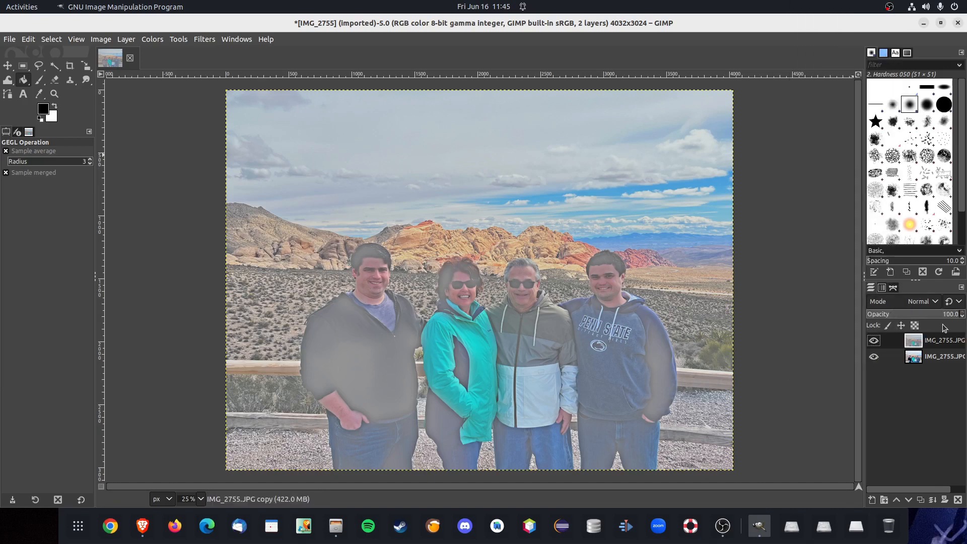
# - Try the Grain merge blending mode on the merged layer
pyautogui.click(938, 302)
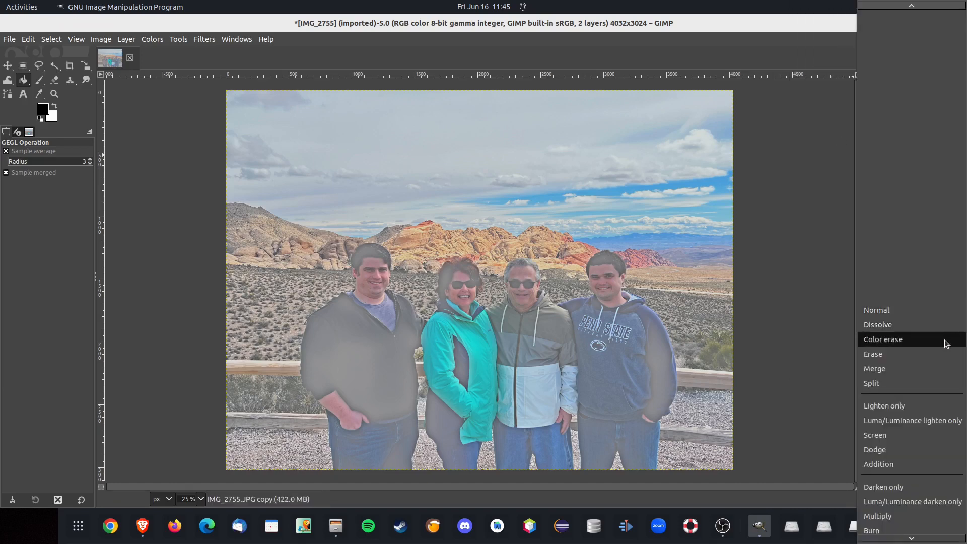
pyautogui.scroll(-6, 915, 372)
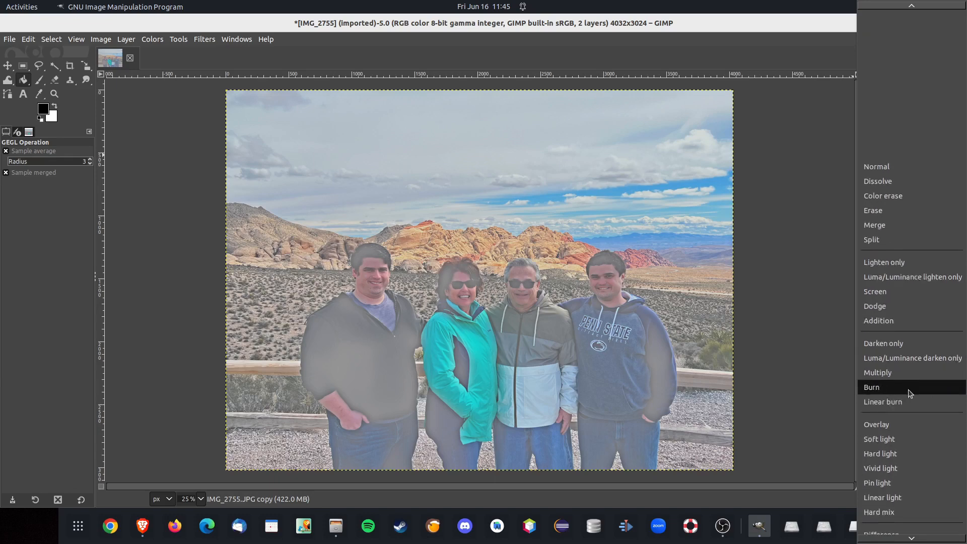
pyautogui.scroll(-5, 910, 393)
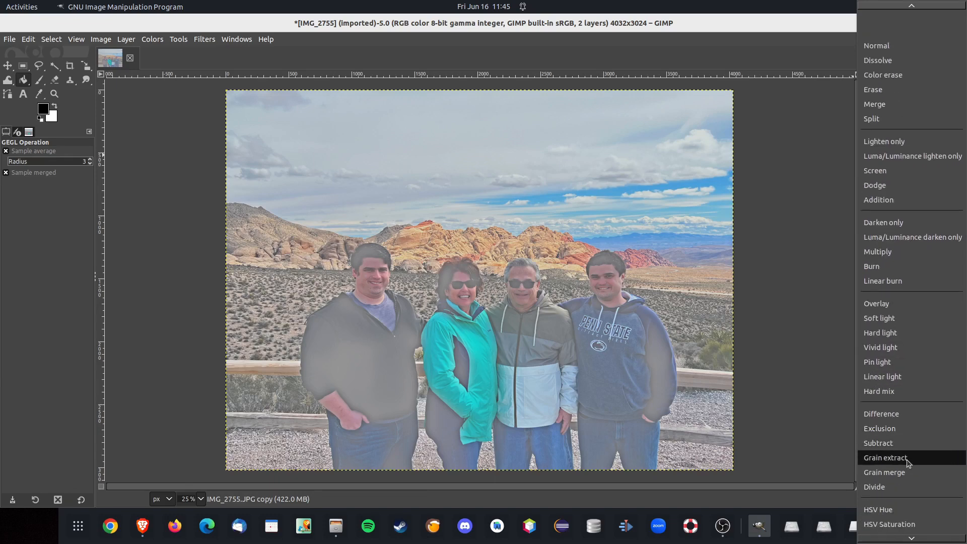
pyautogui.click(907, 473)
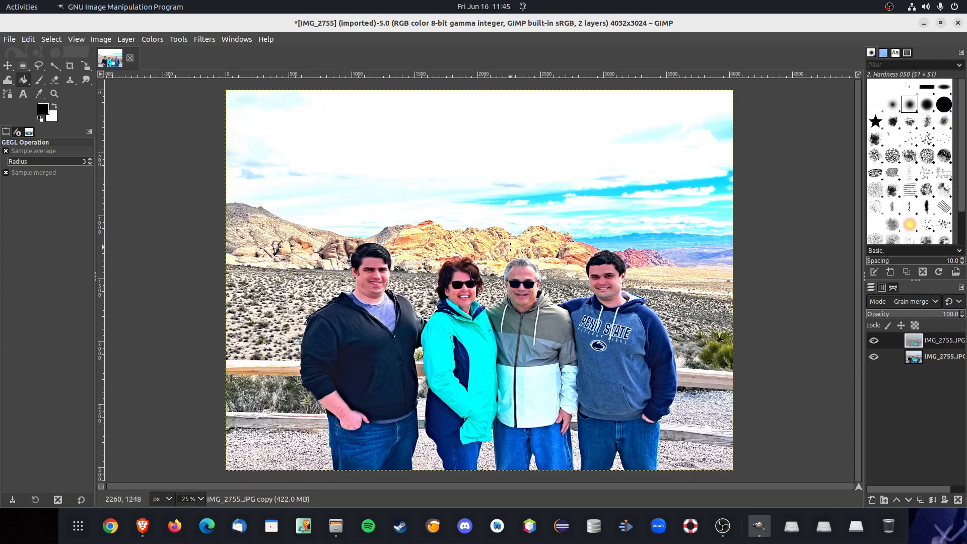
# - Set the merged layer's blending mode to Soft light
pyautogui.click(938, 301)
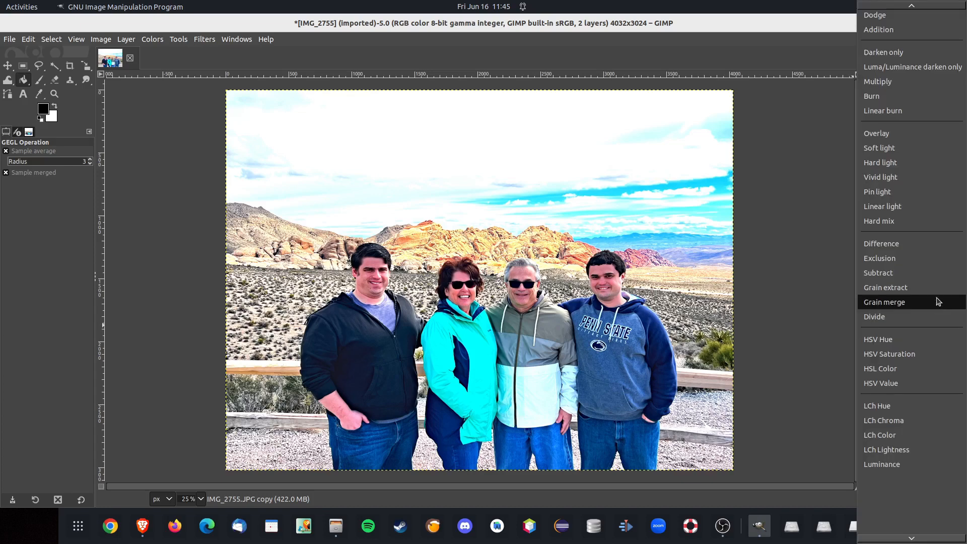
pyautogui.click(902, 148)
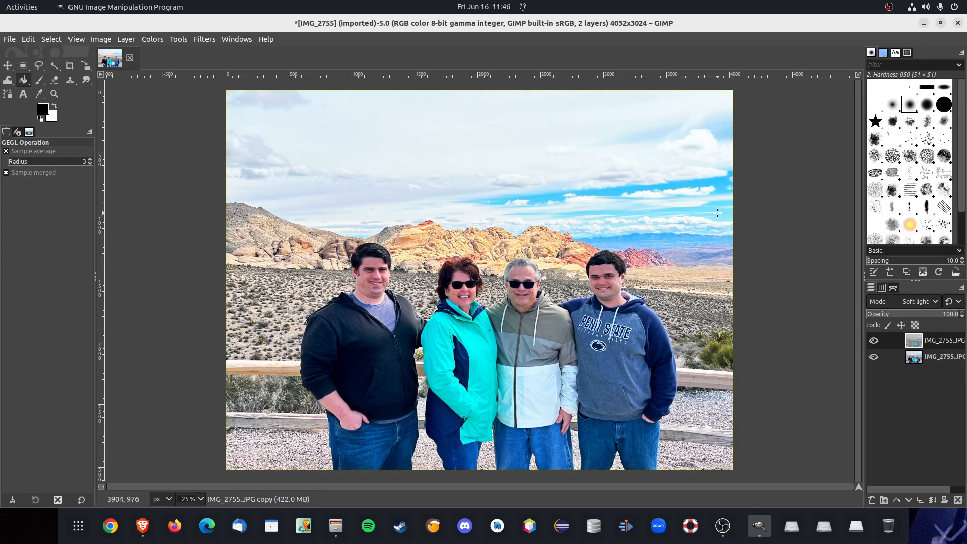
# - Export the enhanced image as GimpFAm.JPG in the PlayingAround folder, accepting the offered export options
pyautogui.click(11, 42)
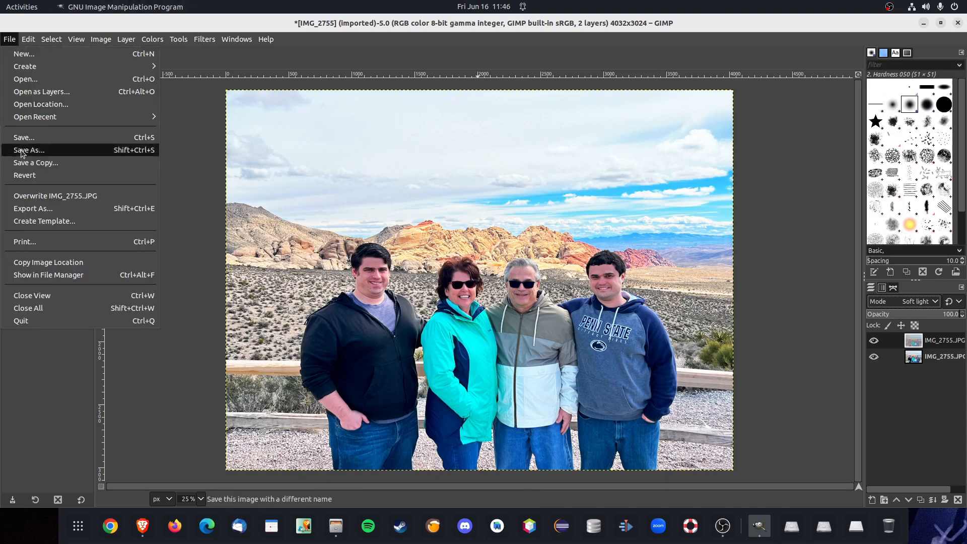
pyautogui.click(32, 211)
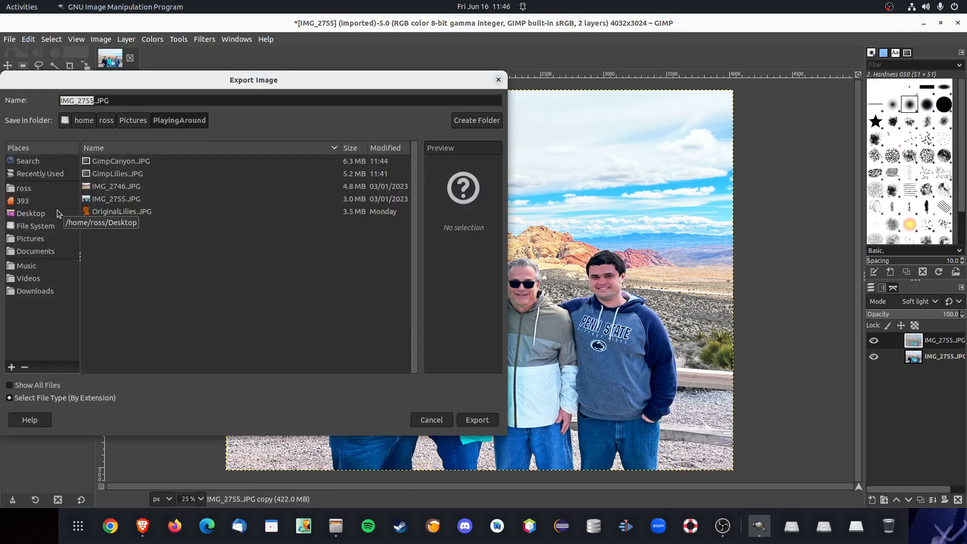
pyautogui.write('GimpFAm')
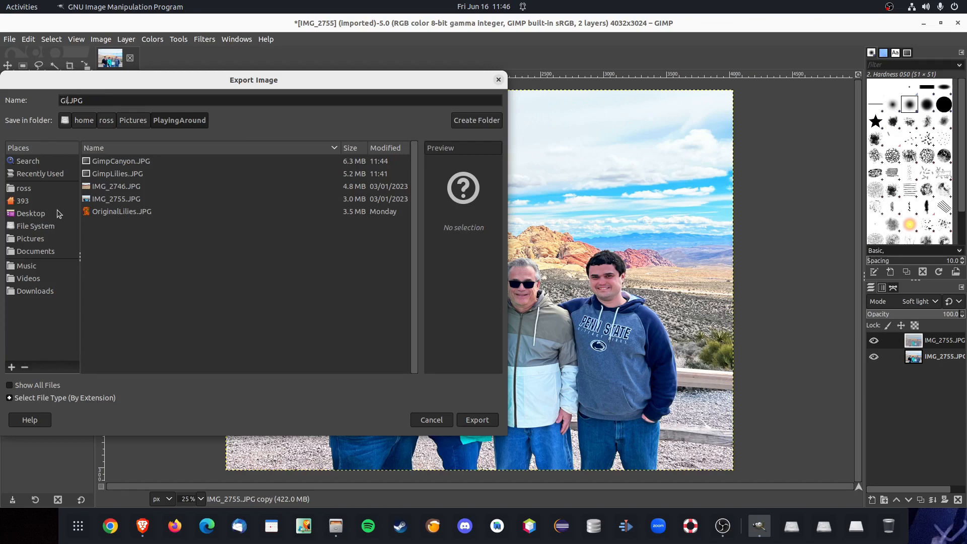
pyautogui.press('Return')
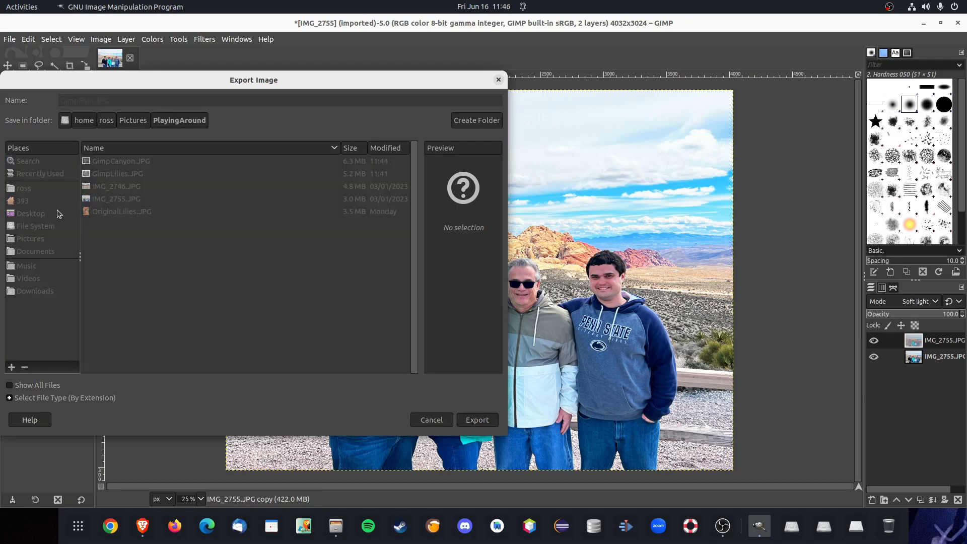
pyautogui.click(310, 352)
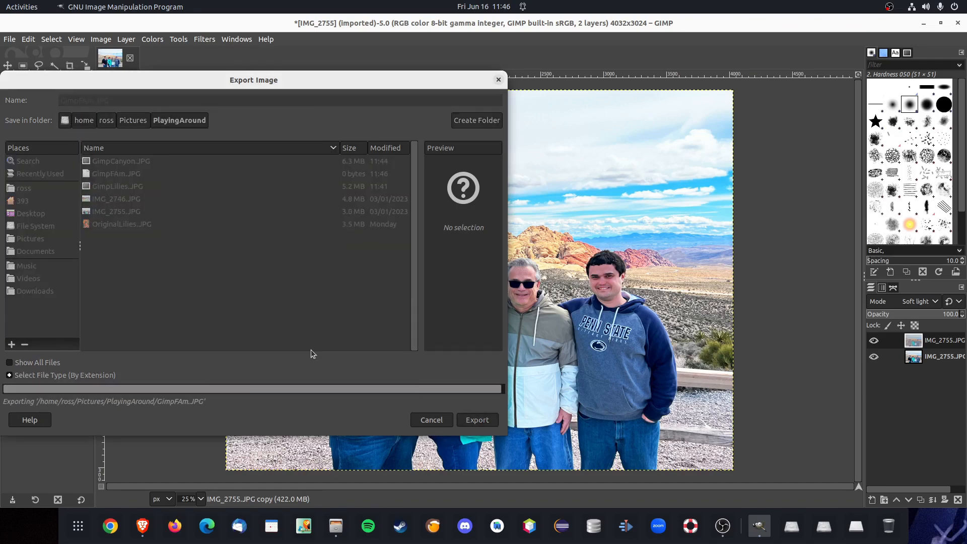
# - Switch to Files, open the original IMG_2755.JPG in Image Viewer and move its window aside
pyautogui.click(336, 526)
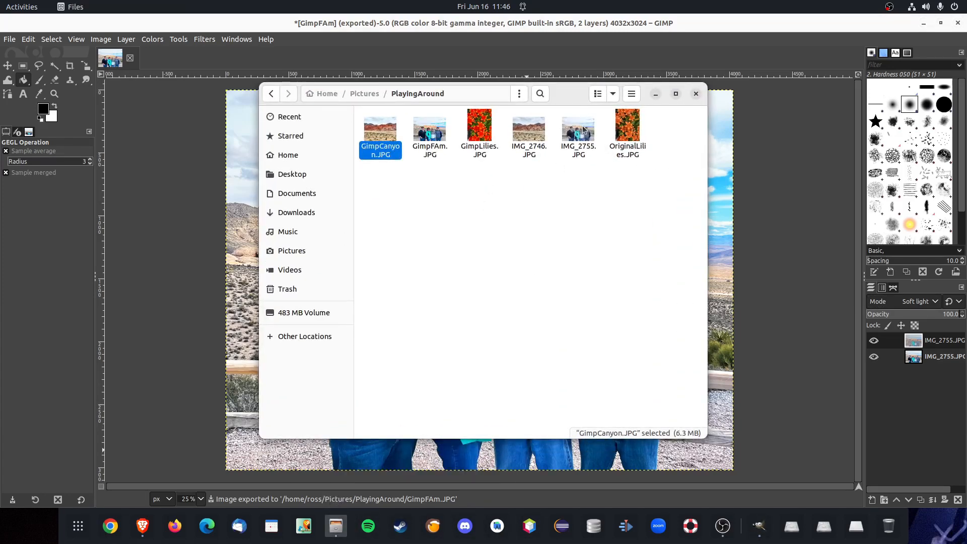
pyautogui.rightClick(584, 130)
pyautogui.click(602, 135)
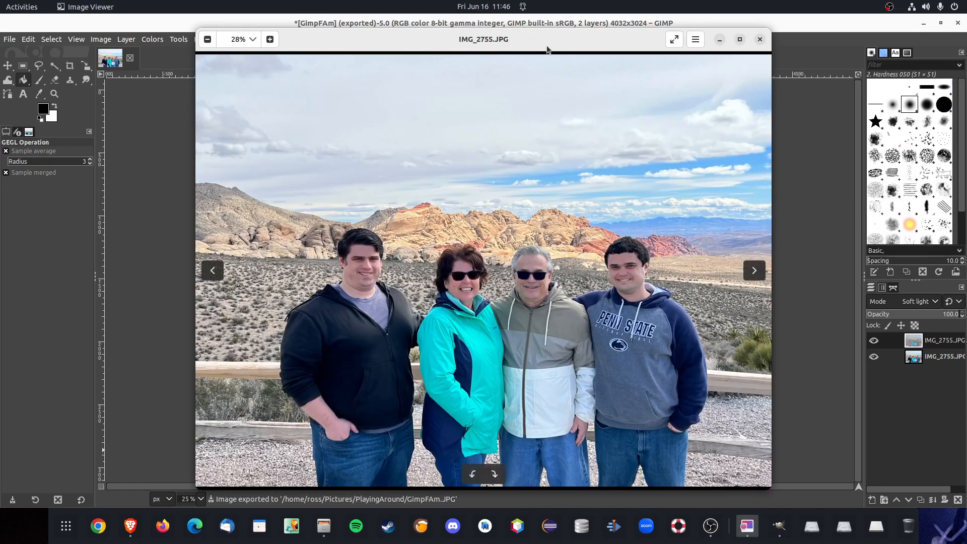
pyautogui.moveTo(547, 49); pyautogui.dragTo(795, 63)
# - Open GimpFAm.JPG in Image Viewer and arrange it side by side with the original photo, minimizing the Files window
pyautogui.click(410, 171)
pyautogui.rightClick(429, 132)
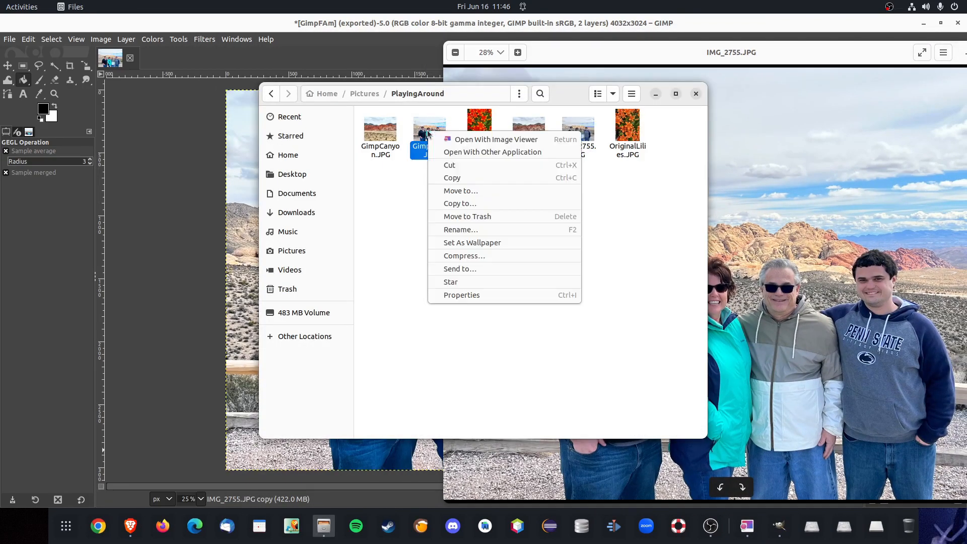
pyautogui.click(446, 139)
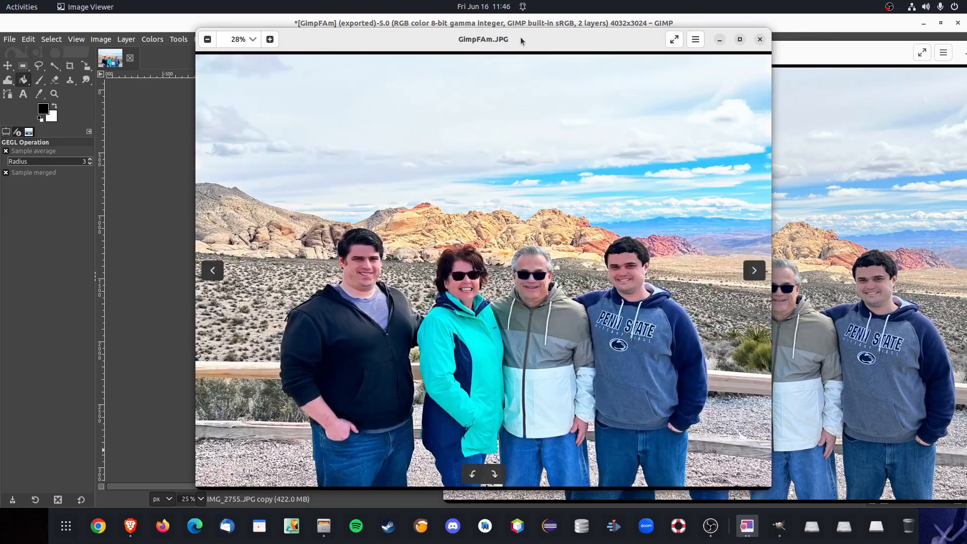
pyautogui.moveTo(563, 41); pyautogui.dragTo(333, 37)
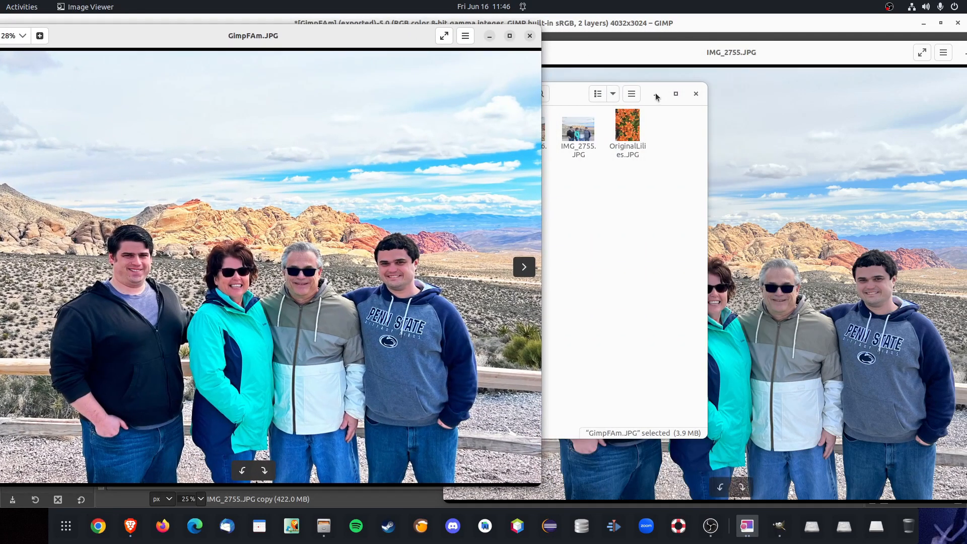
pyautogui.click(653, 95)
pyautogui.moveTo(693, 54); pyautogui.dragTo(724, 51)
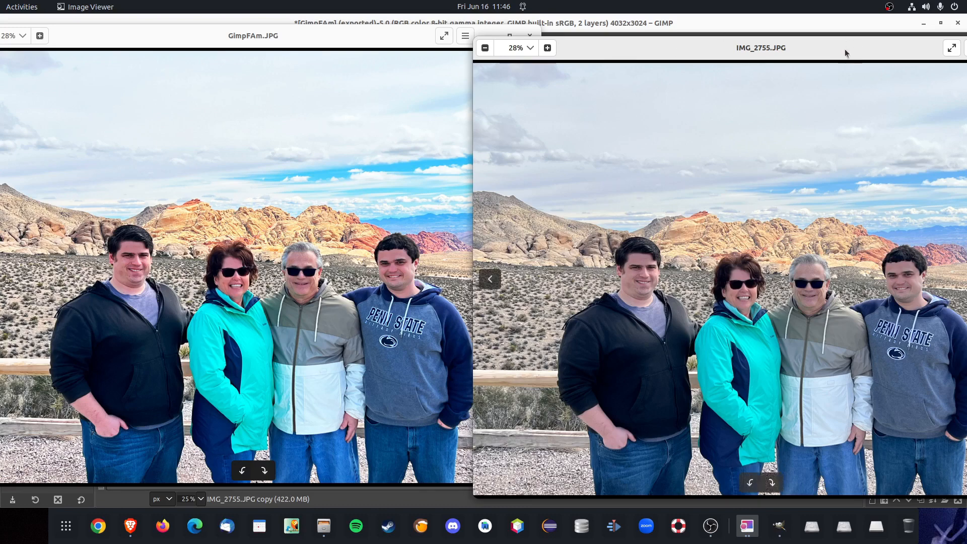
# - Close the Image Viewer windows of IMG_2755.JPG and GimpFAm.JPG to return to GIMP
pyautogui.moveTo(843, 49); pyautogui.dragTo(636, 36)
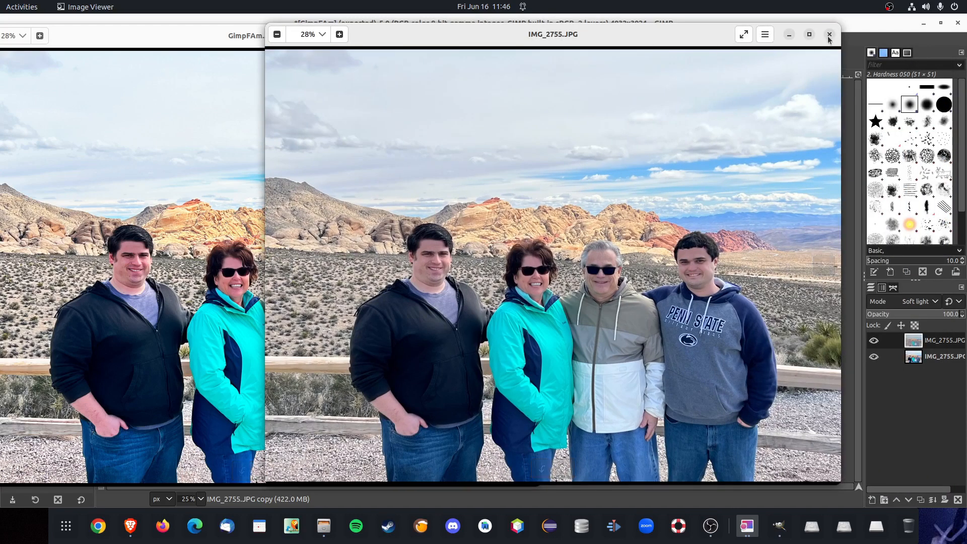
pyautogui.click(831, 35)
pyautogui.click(530, 35)
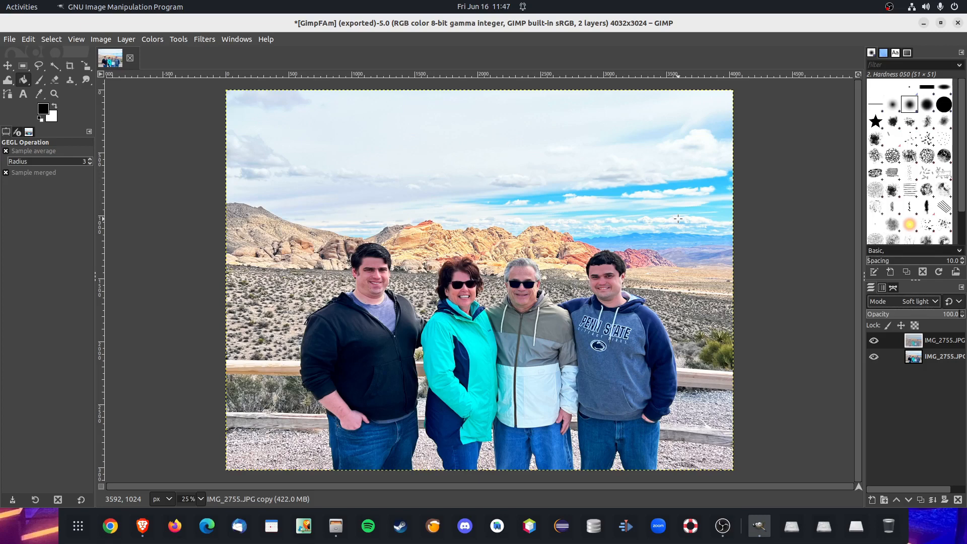
# - Close all open images and discard the unsaved changes to the exported GimpFAm image
pyautogui.click(10, 40)
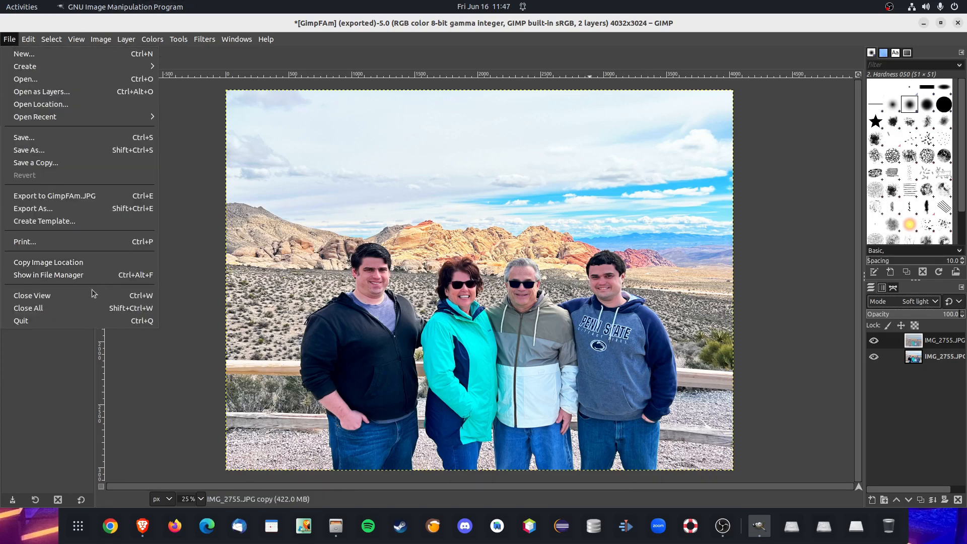
pyautogui.click(92, 309)
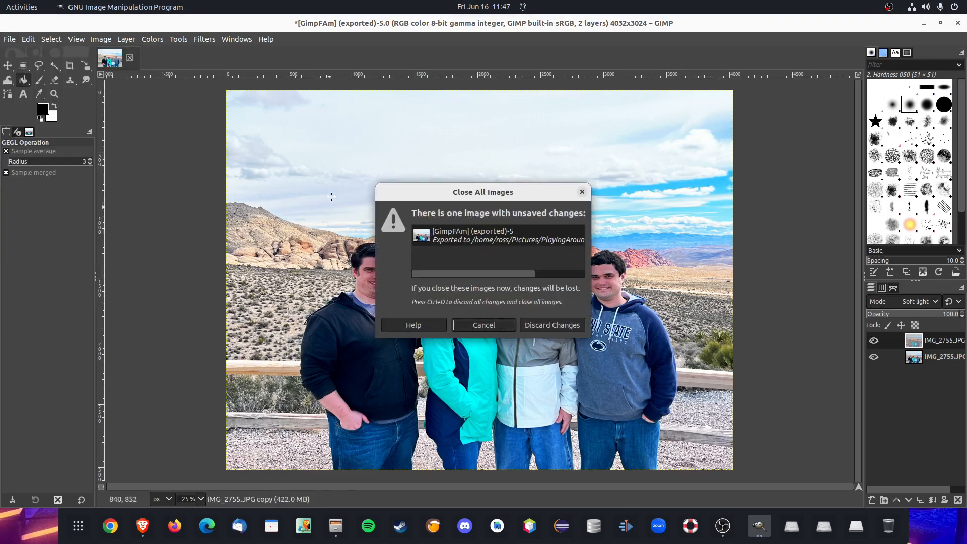
pyautogui.click(554, 331)
# - Check the installed GIMP version in the program's About information, closing it when done
pyautogui.click(266, 39)
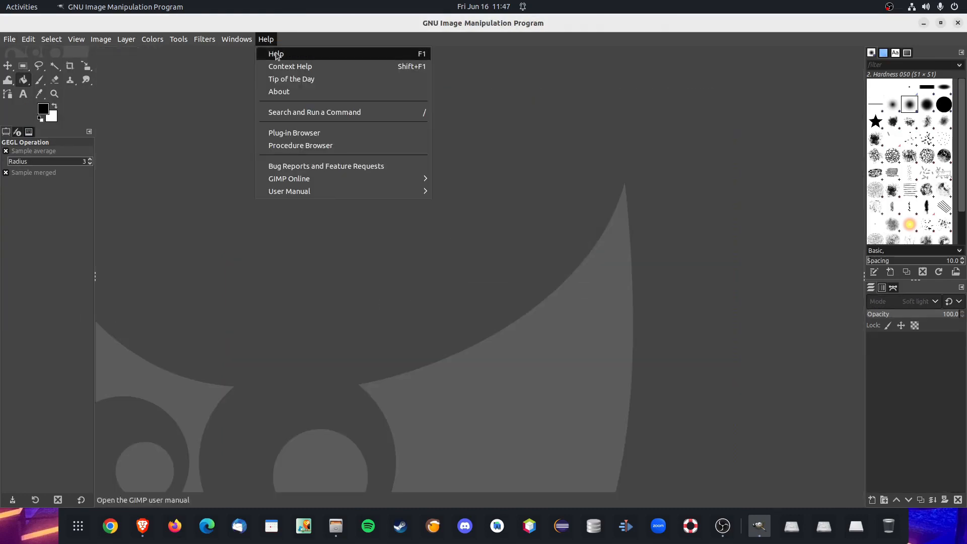
pyautogui.click(299, 95)
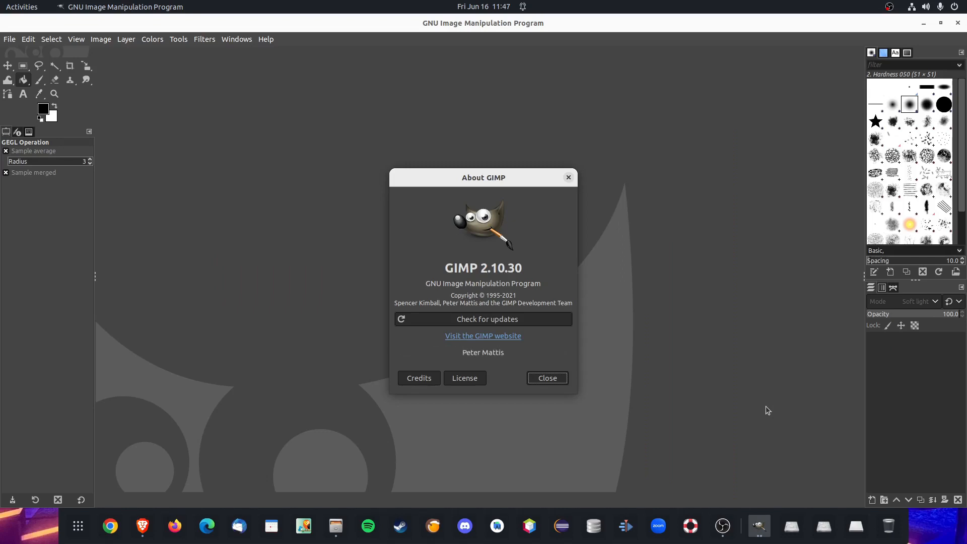
pyautogui.click(553, 379)
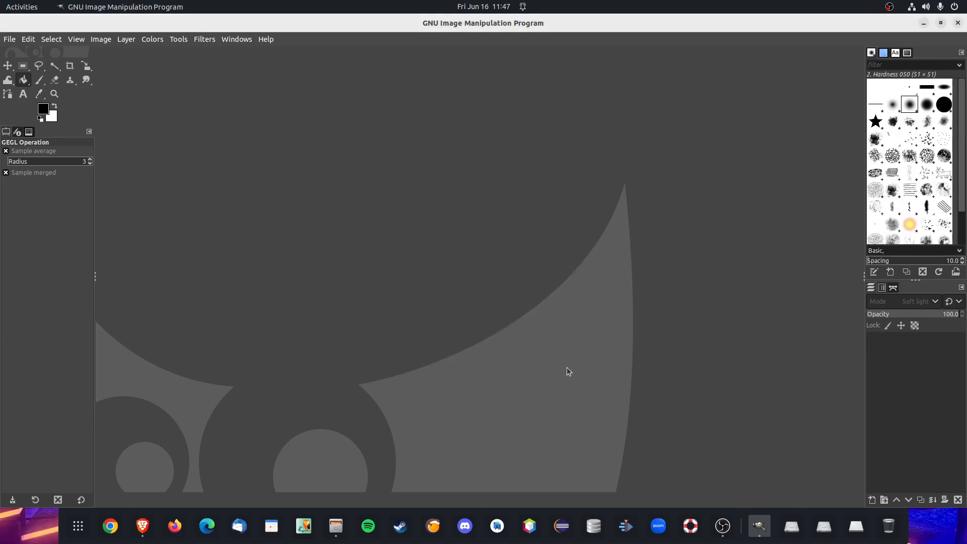